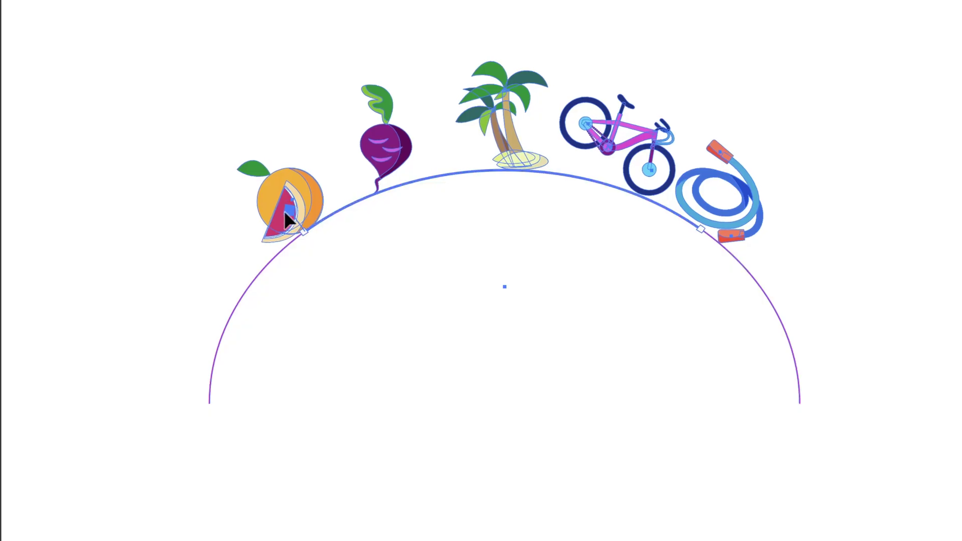
Open objects-on-path1.ai with its five icons lined up above the magenta arc
left_click_drag(275, 190, 461, 241)
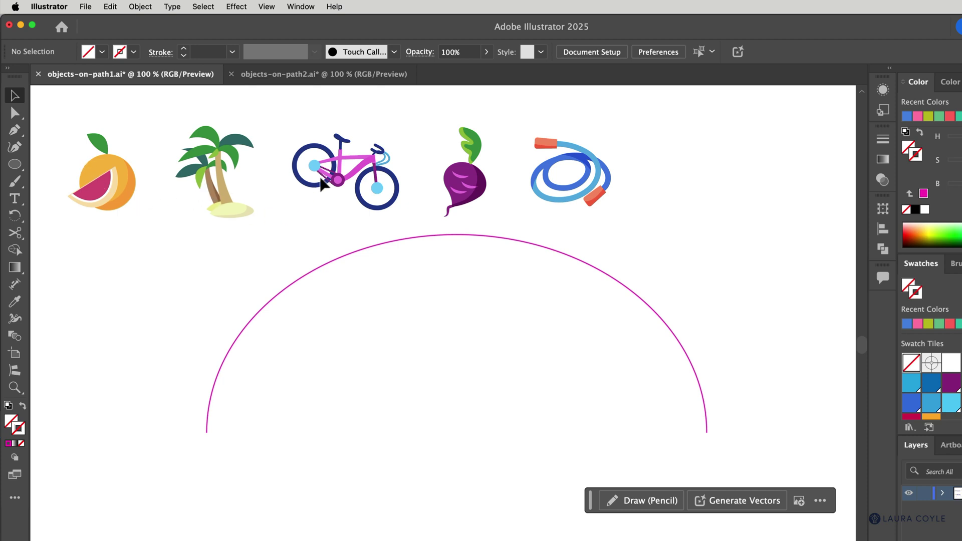
Attach all five icons to the magenta arc using the Objects on Path tool
left_click_drag(72, 105, 646, 199)
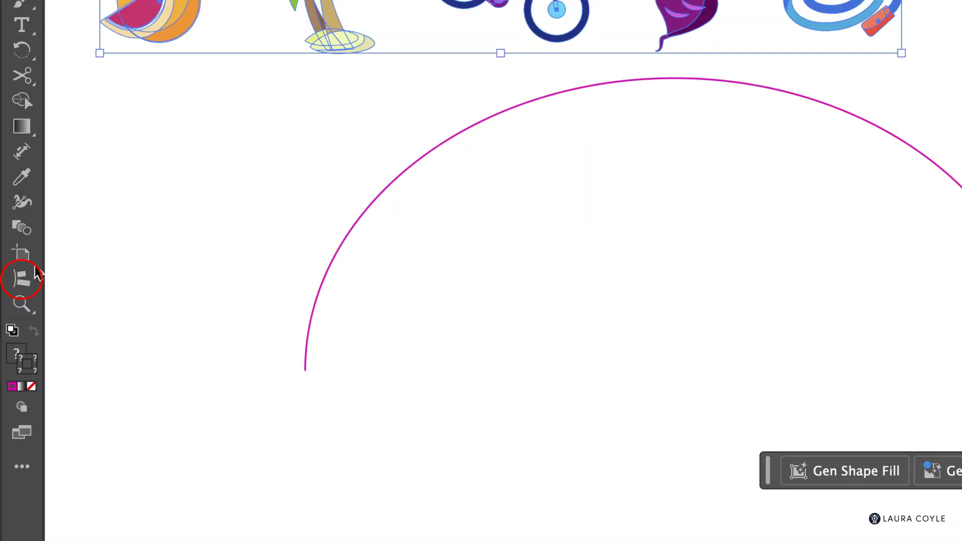
left_click(16, 370)
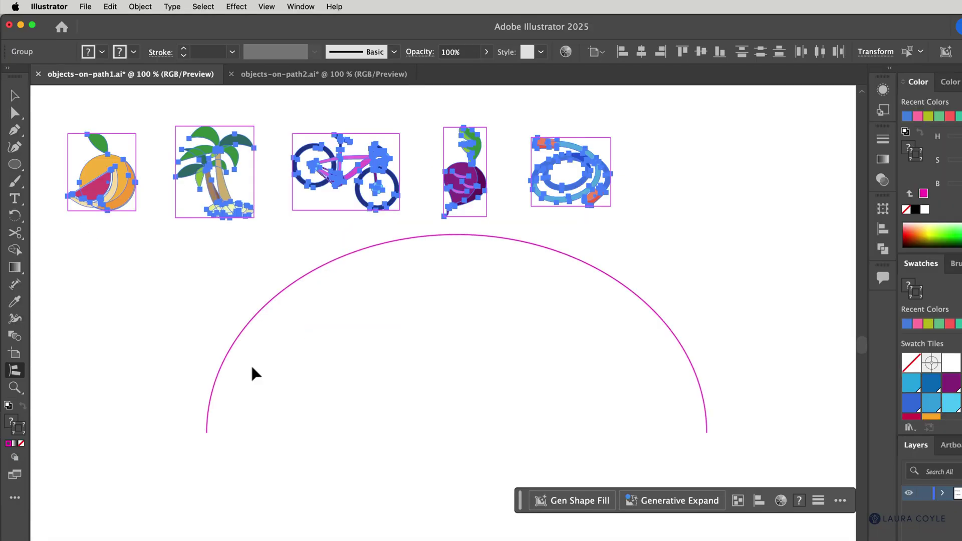
left_click(300, 285)
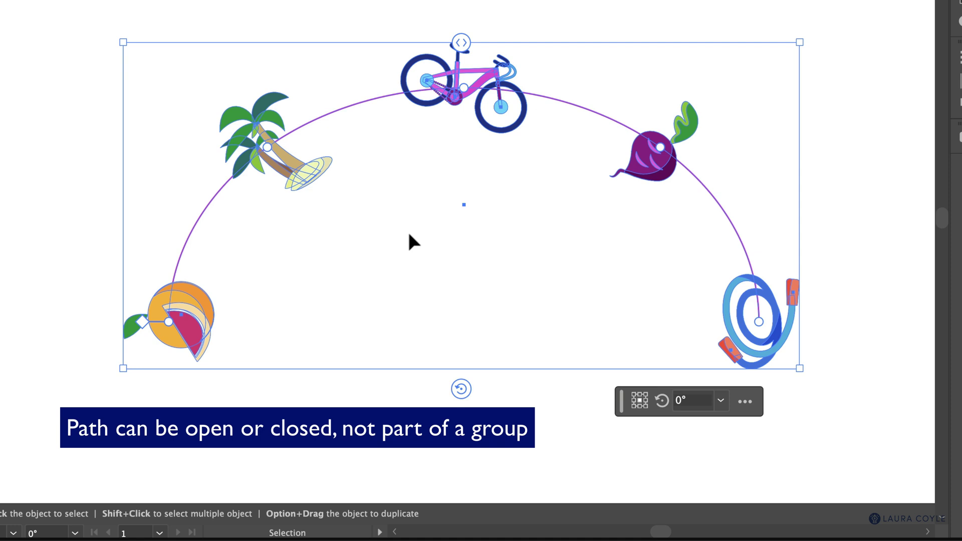
Slide the beet along the arc so it sits between the orange and the palm tree
left_click(267, 148)
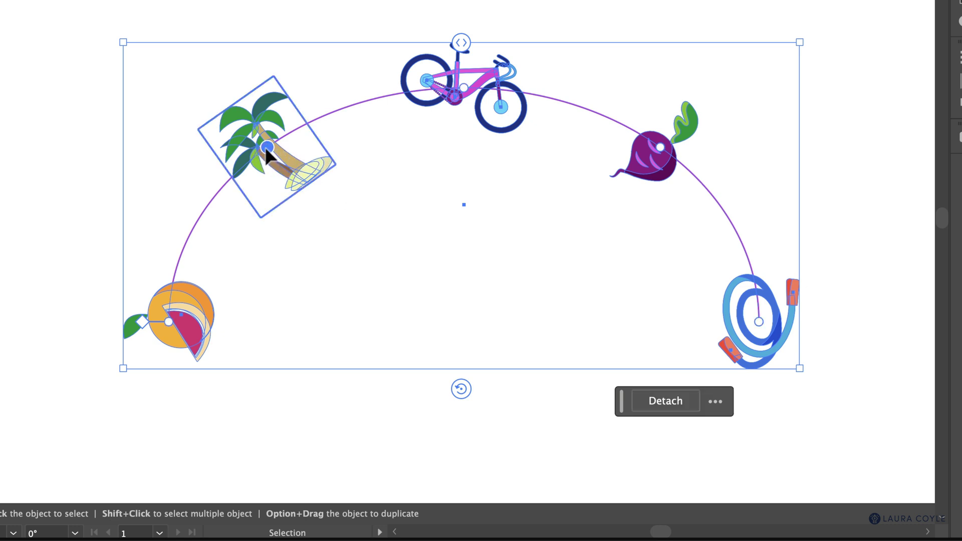
left_click(461, 86)
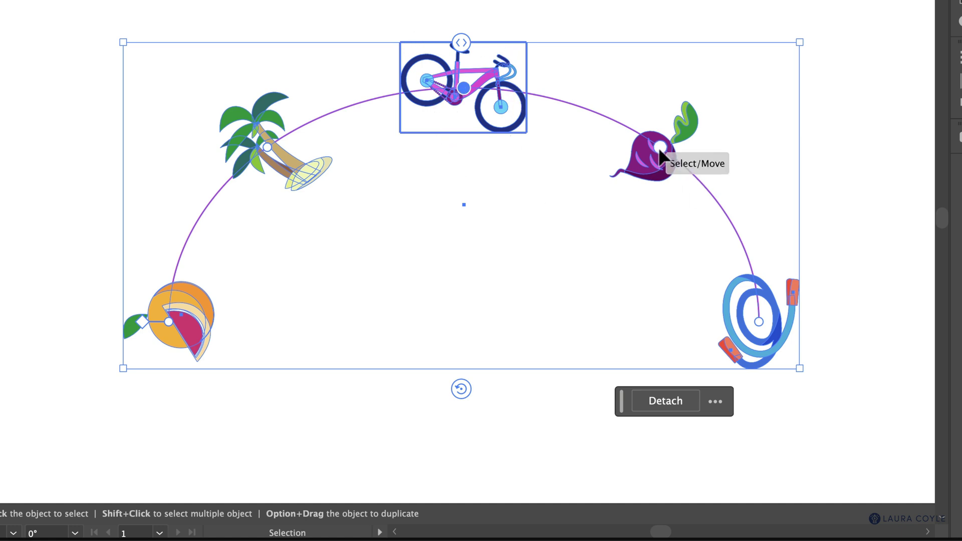
left_click(673, 153)
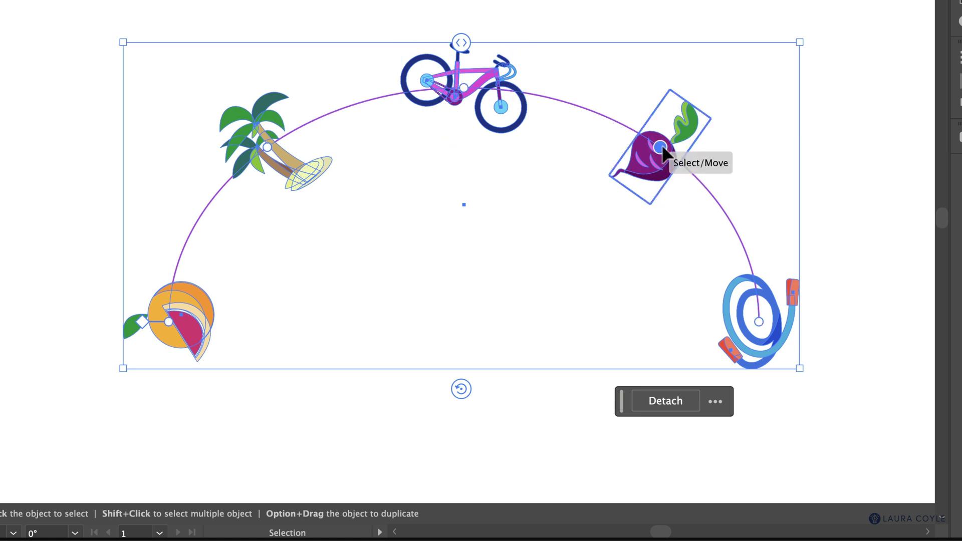
left_click_drag(661, 147, 718, 211)
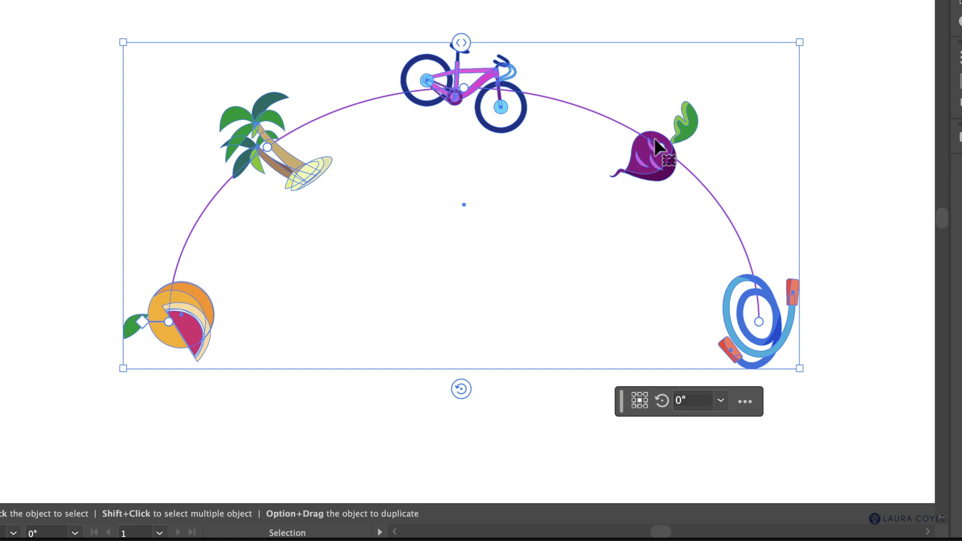
left_click_drag(646, 136, 292, 205)
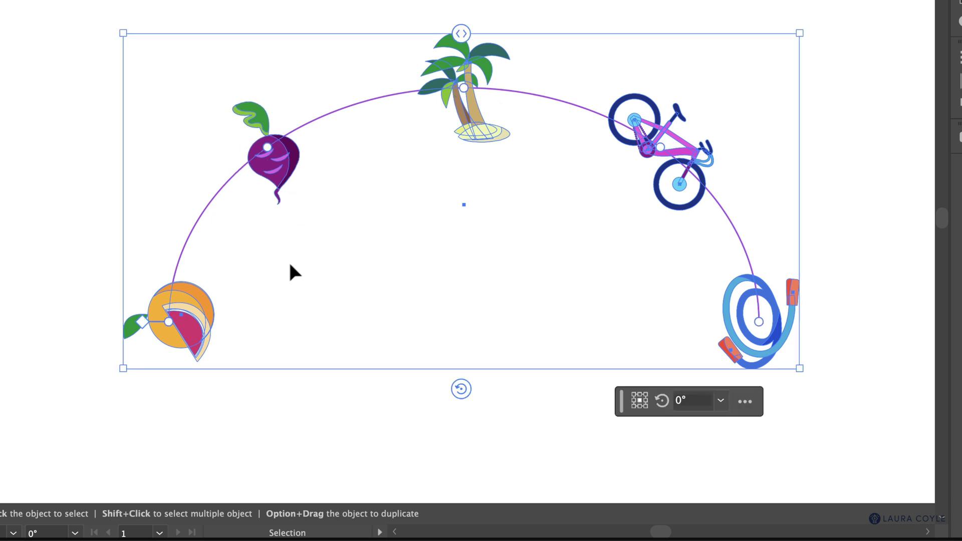
left_click(268, 145)
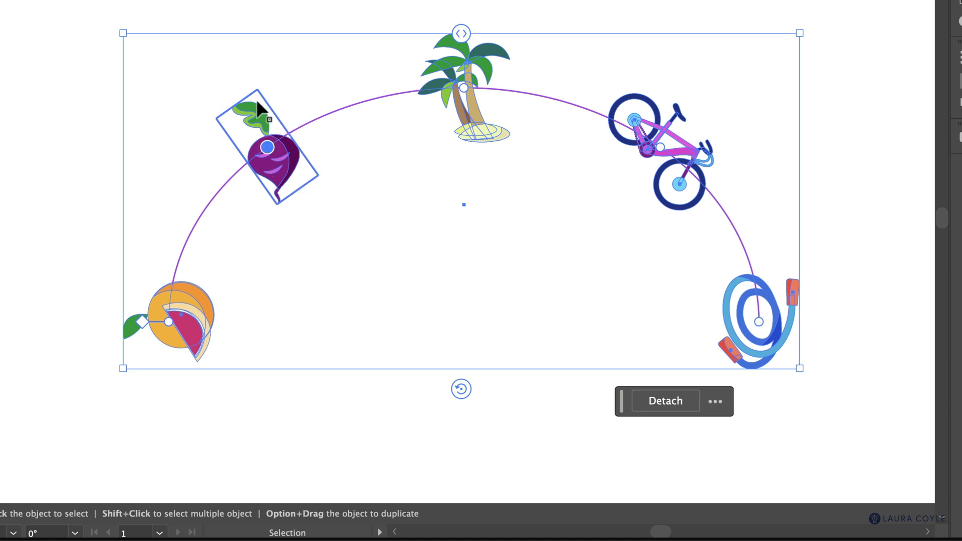
left_click(461, 86)
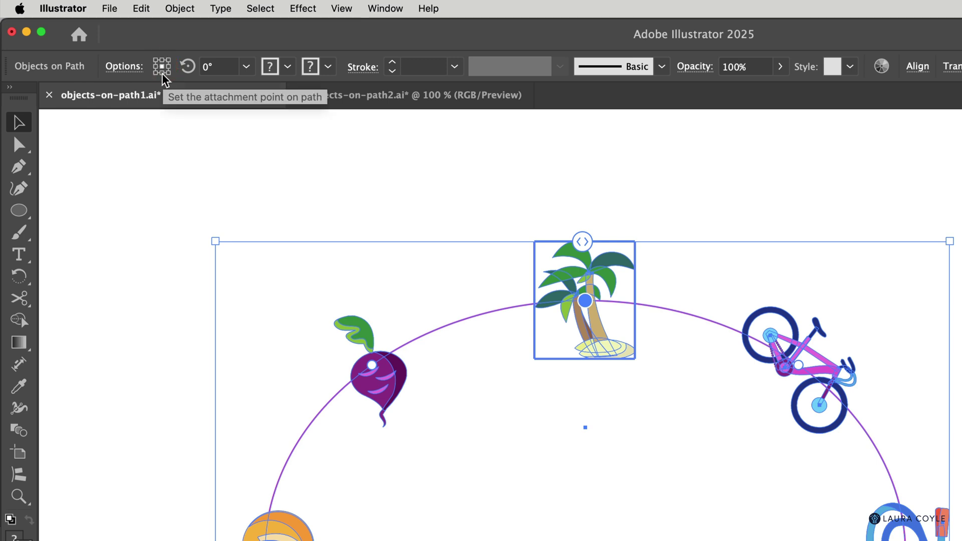
Set the icons to attach to the path at their bottom centre from the Control bar
left_click(162, 73)
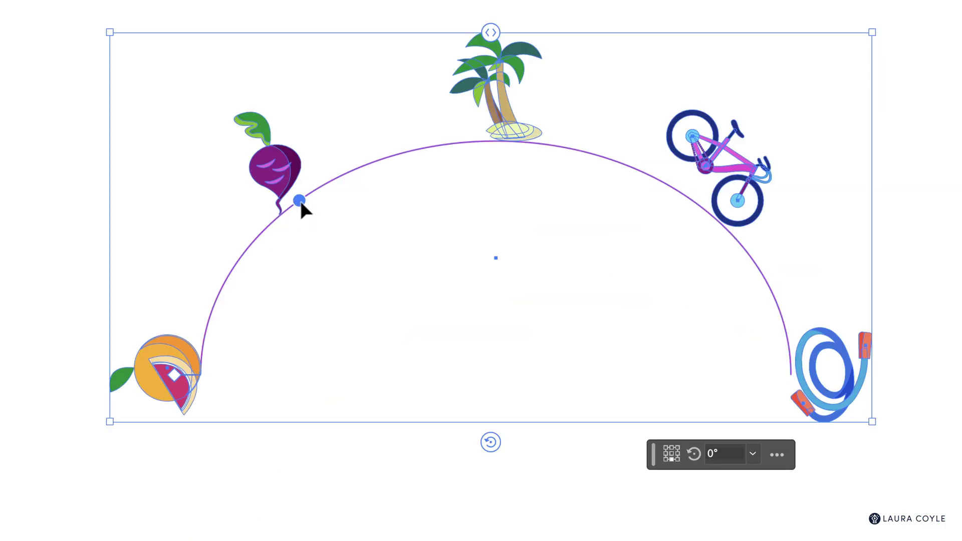
left_click(300, 201)
left_click(496, 141)
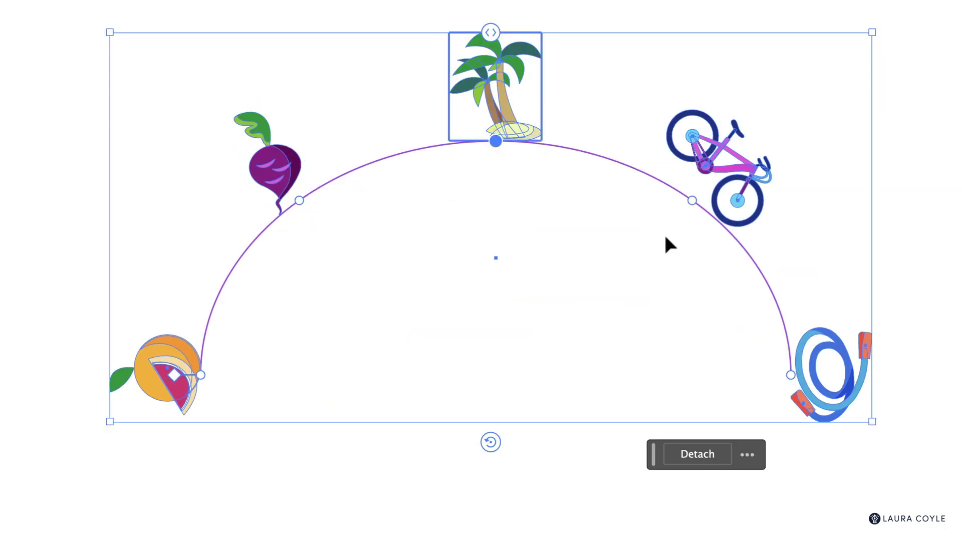
left_click(691, 200)
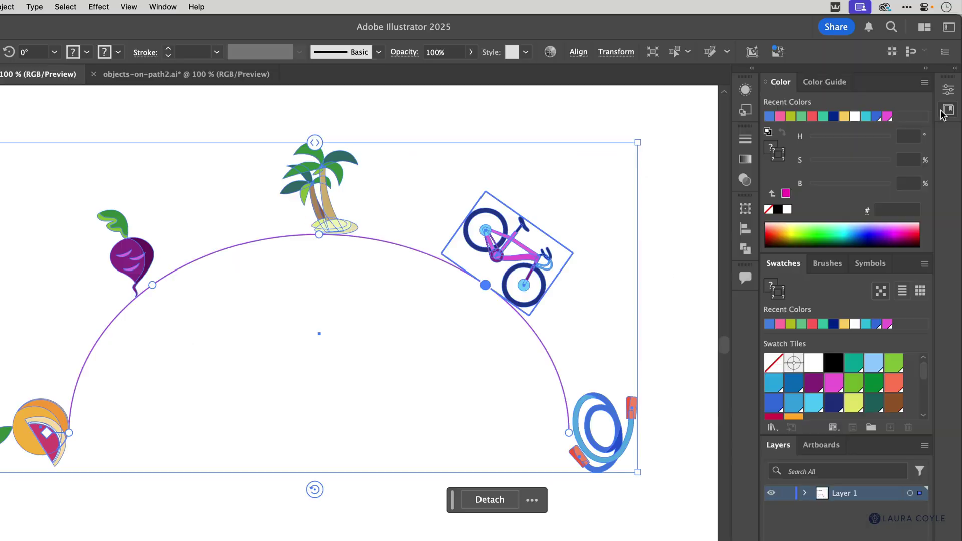
Use the Properties panel's attachment point grid so the icons stand upright on the arc
left_click(948, 91)
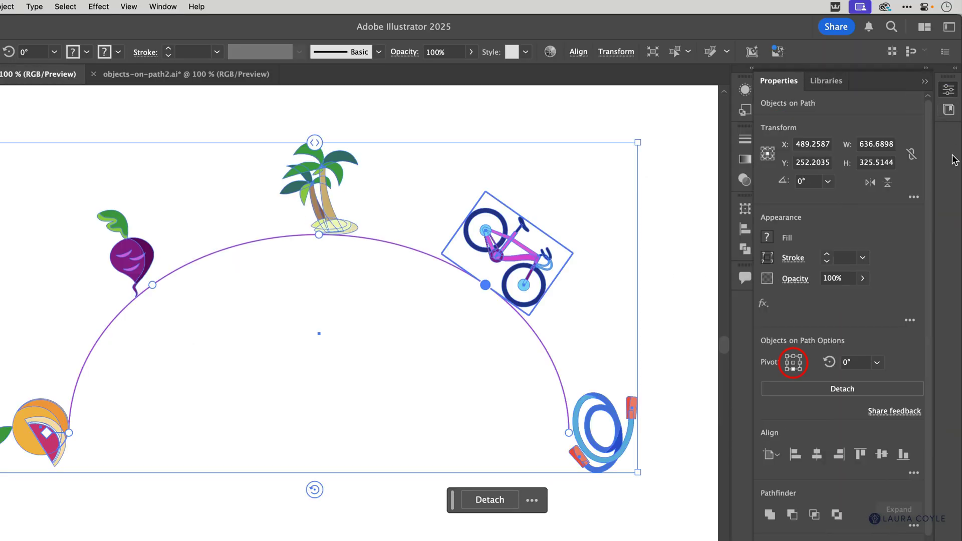
left_click(800, 369)
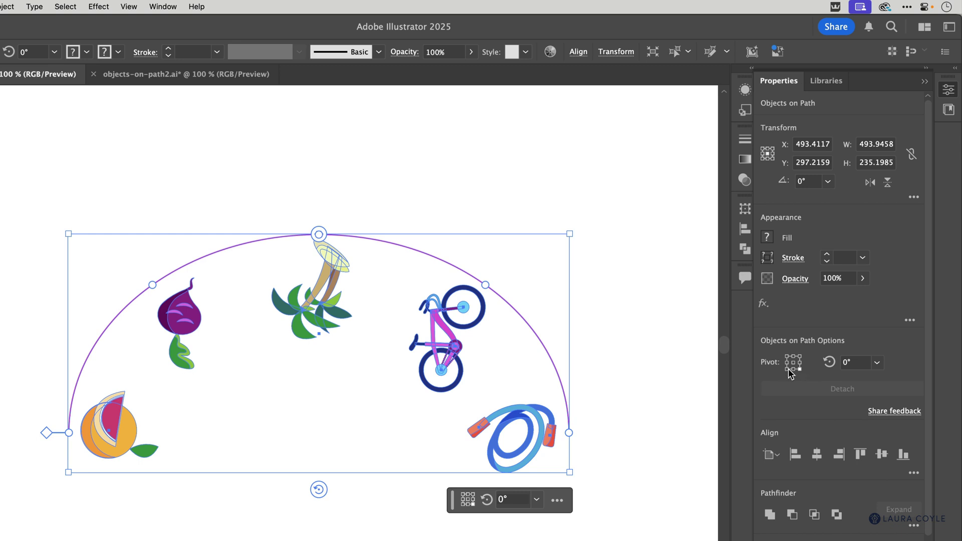
left_click(789, 370)
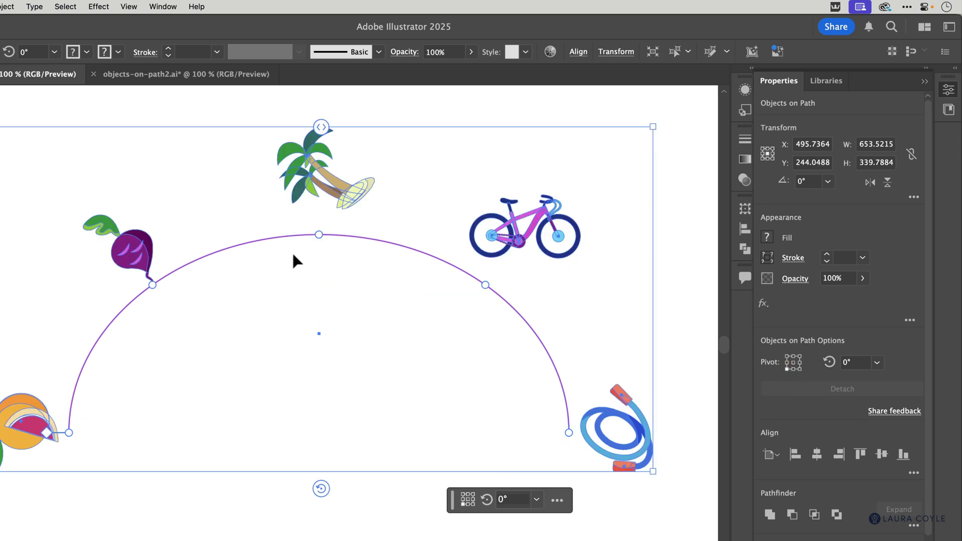
left_click(484, 283)
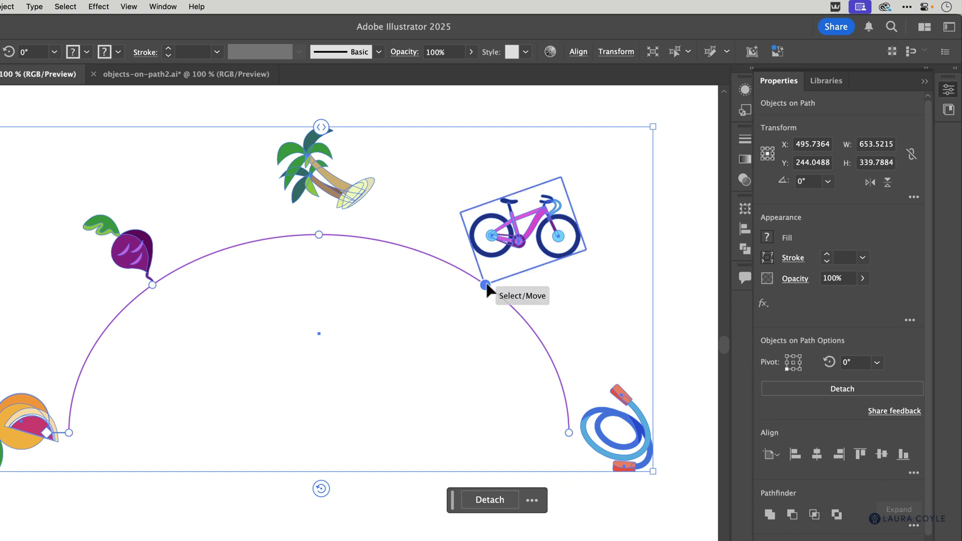
left_click(319, 234)
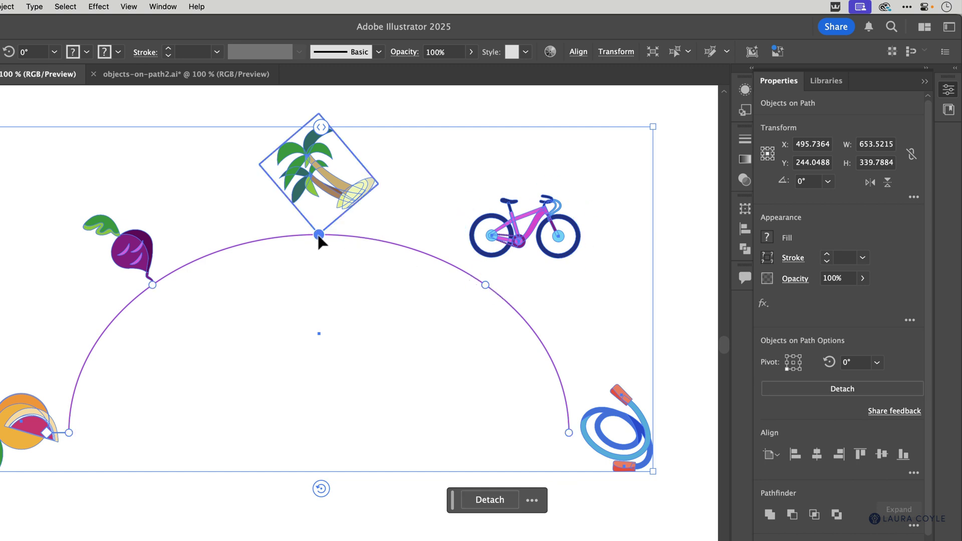
left_click(153, 284)
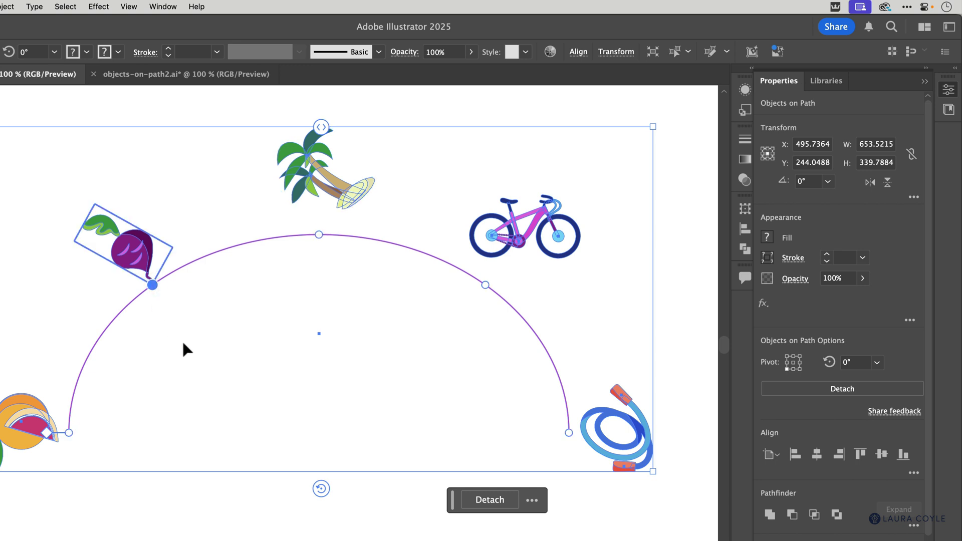
left_click(793, 370)
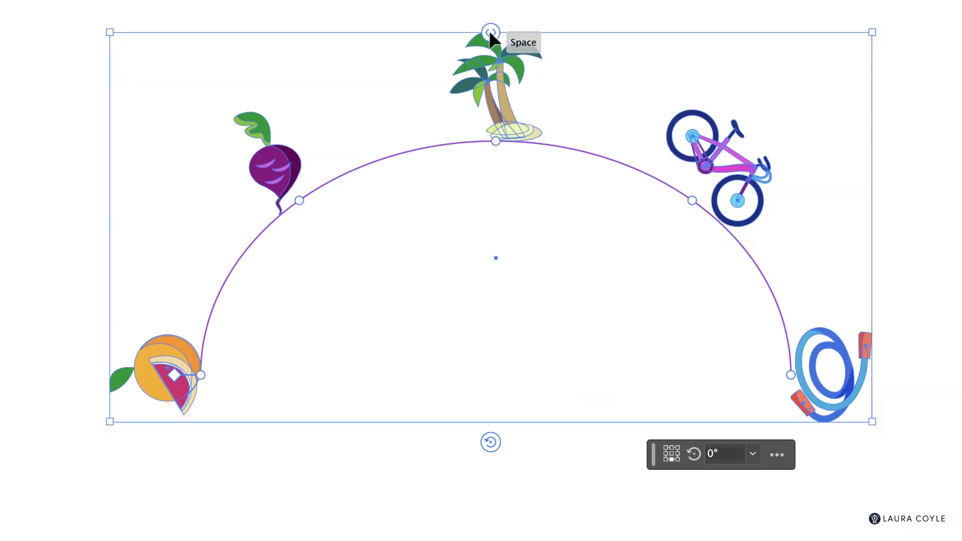
Tighten the spacing between the icons and slide them all left along the arc
left_click_drag(490, 32, 388, 49)
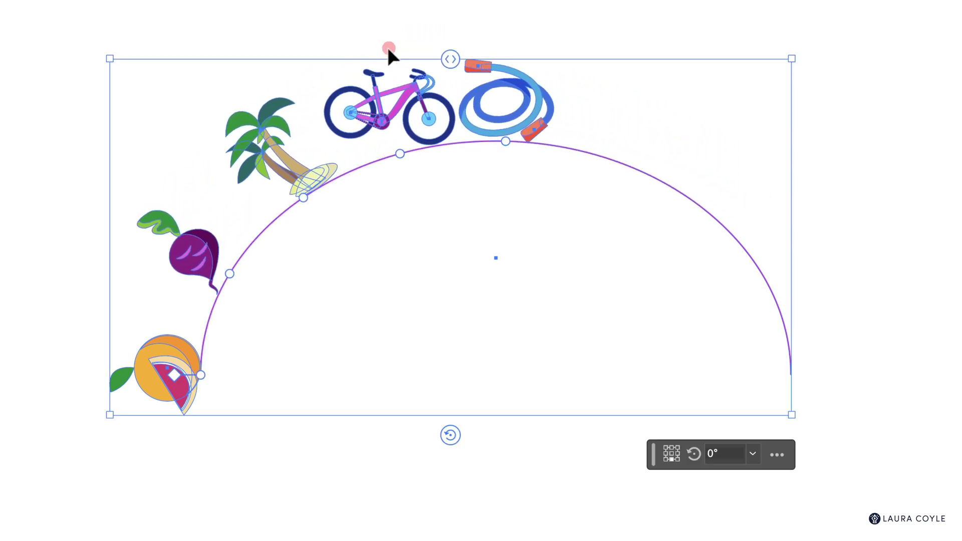
left_click_drag(450, 60, 648, 86)
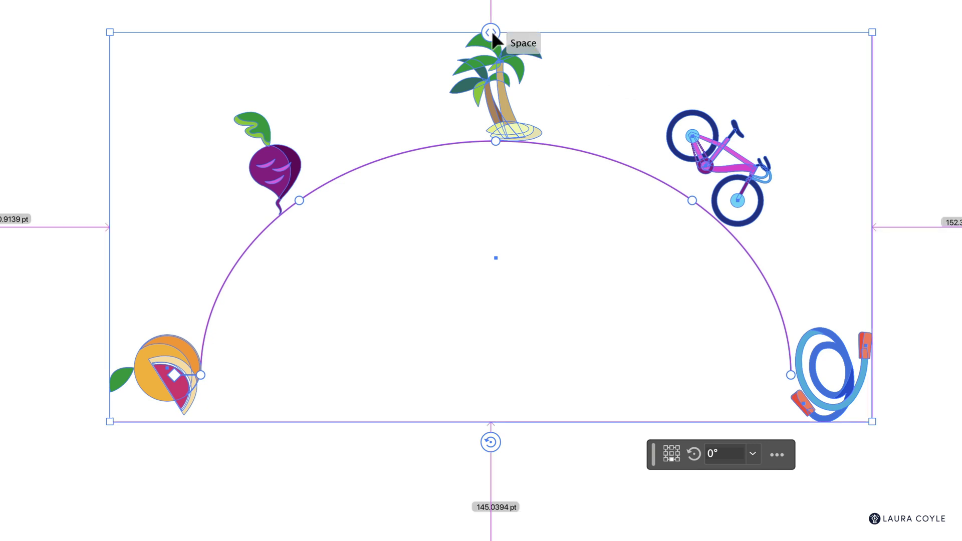
left_click_drag(491, 32, 391, 36)
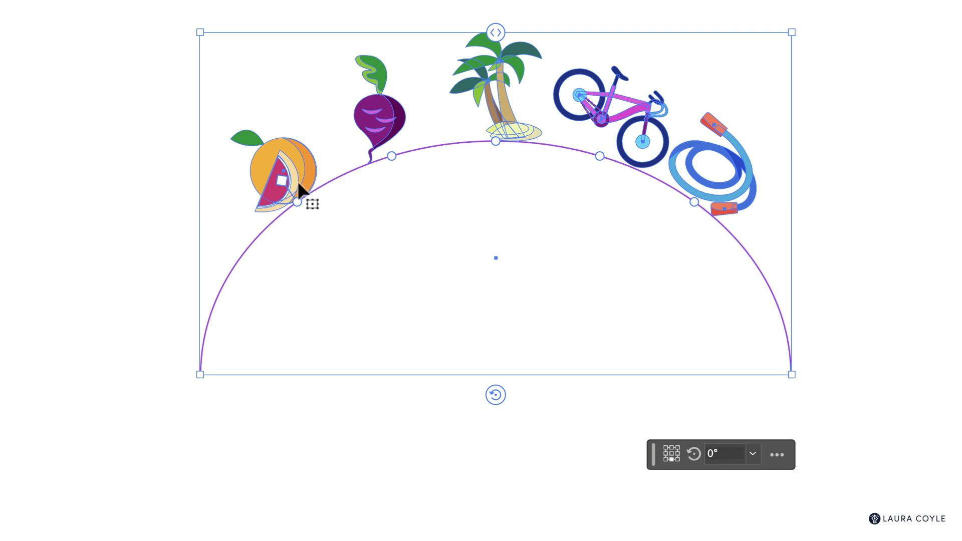
left_click_drag(283, 188, 453, 208)
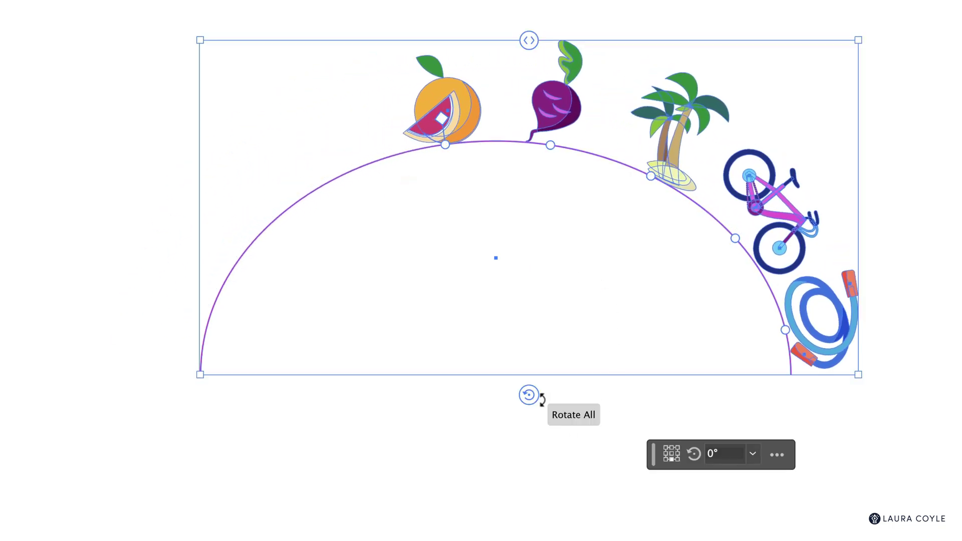
Set the icons' rotation to 0° and slide the set counter-clockwise along the arc
mouse_move(539, 395)
left_mouse_down()
mouse_move(537, 407)
mouse_move(540, 385)
left_mouse_up()
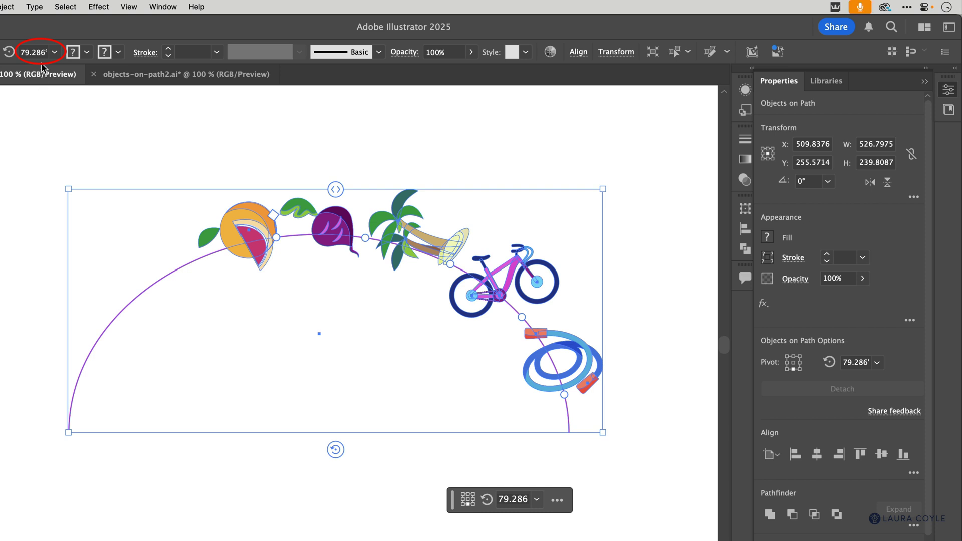
left_click(54, 52)
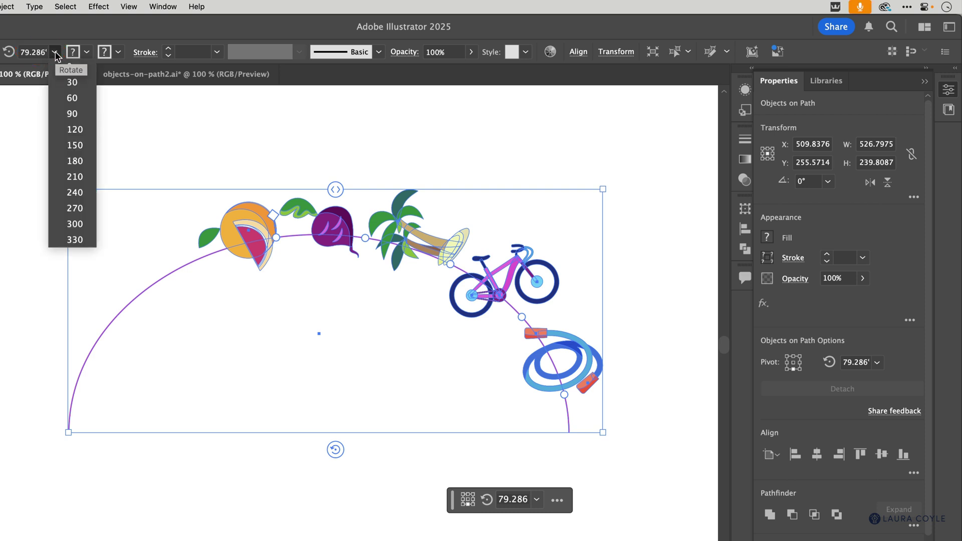
left_click(69, 67)
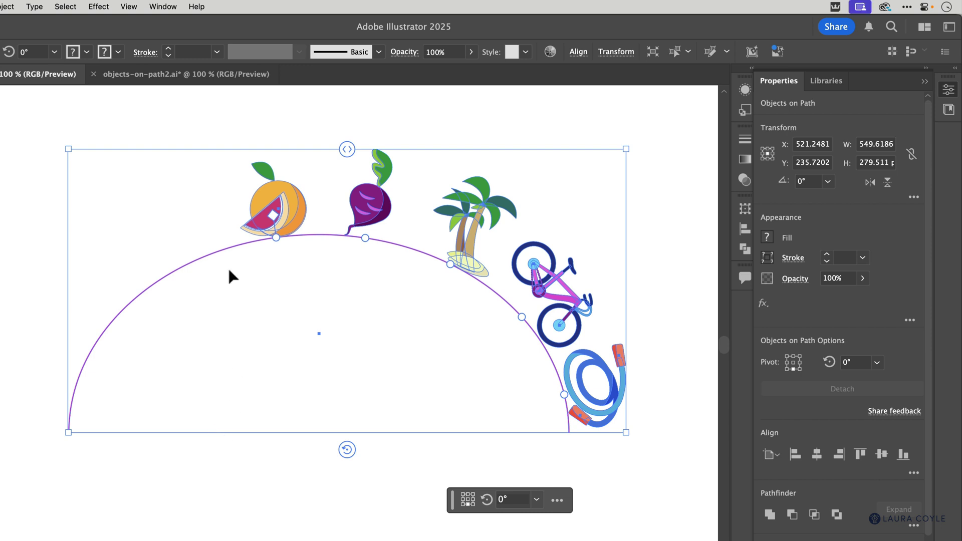
left_click(271, 215)
left_click_drag(212, 244, 161, 275)
left_click(430, 378)
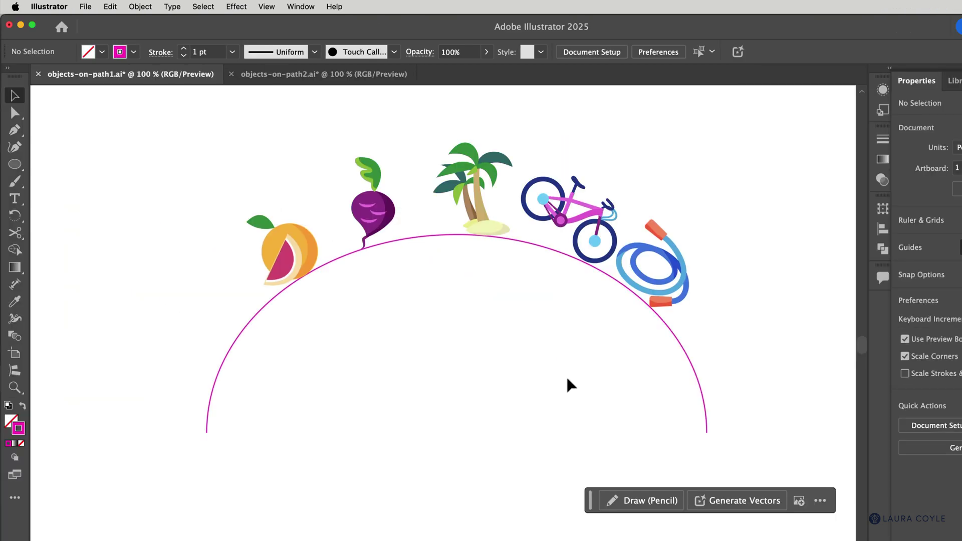
Set the arc path's stroke colour to None
key("a")
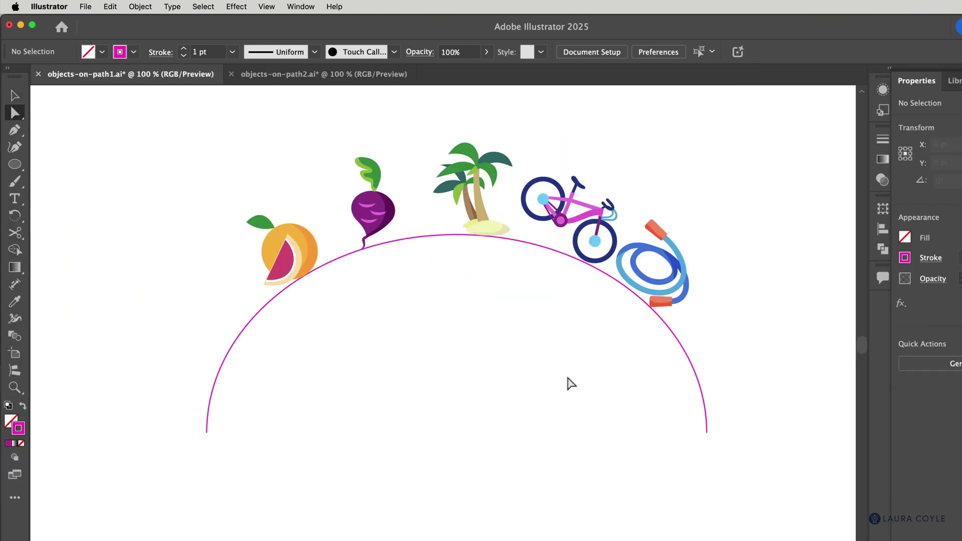
left_click(521, 244)
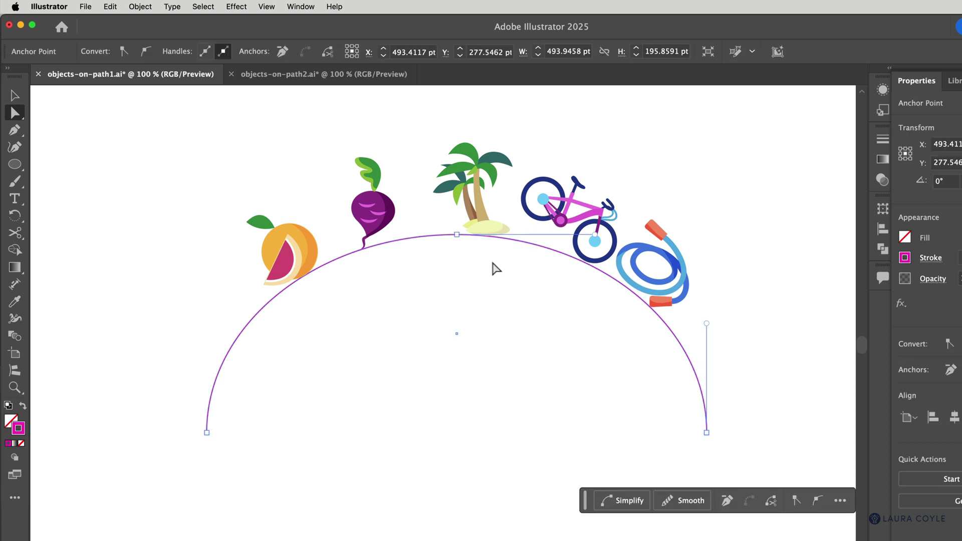
left_click(21, 444)
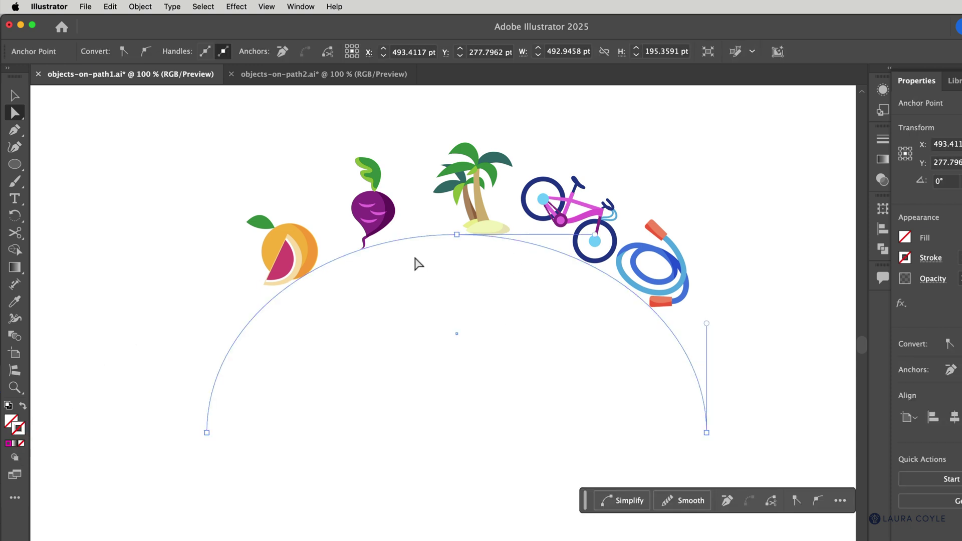
left_click(482, 257)
left_click(482, 256)
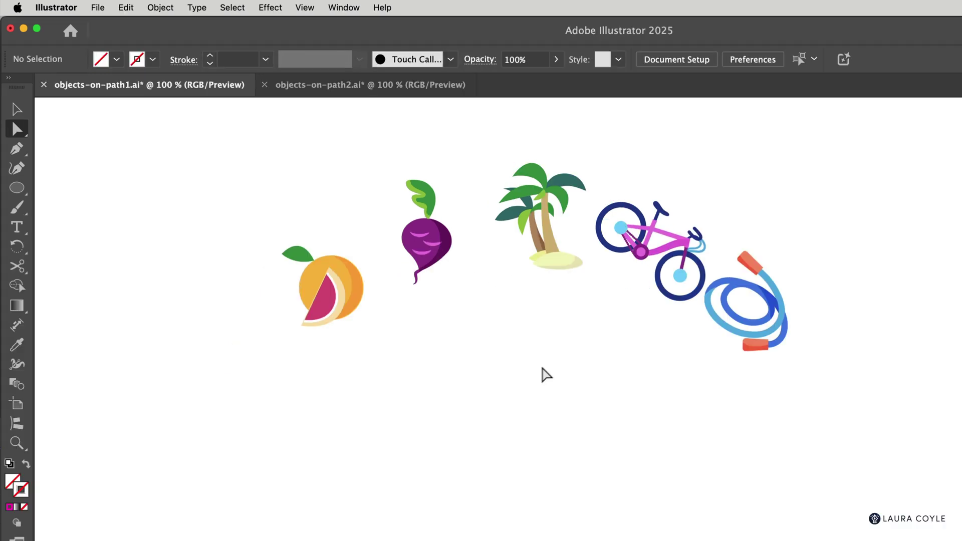
Drag the beet's face anchors down to lower its face markings
left_click_drag(498, 254, 498, 291)
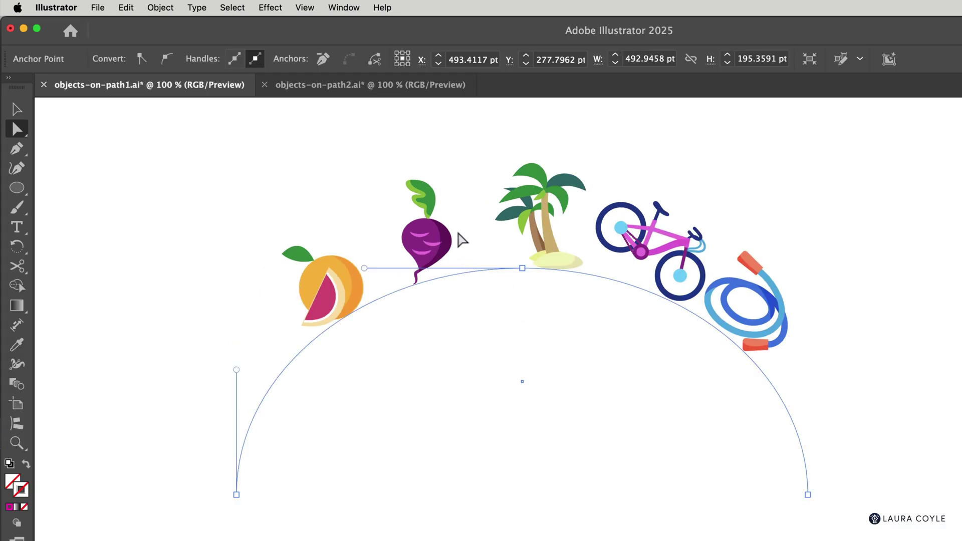
left_click(424, 229)
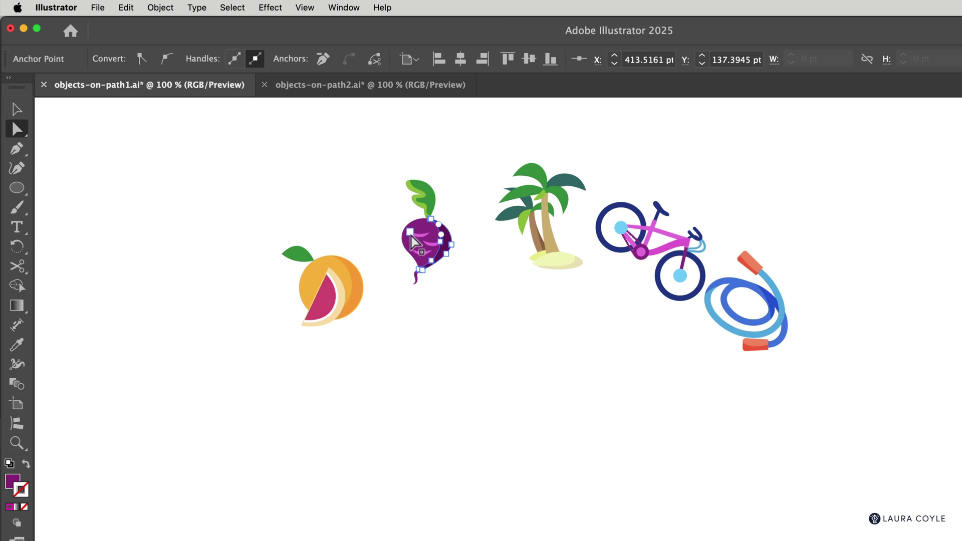
left_click_drag(420, 240, 420, 259)
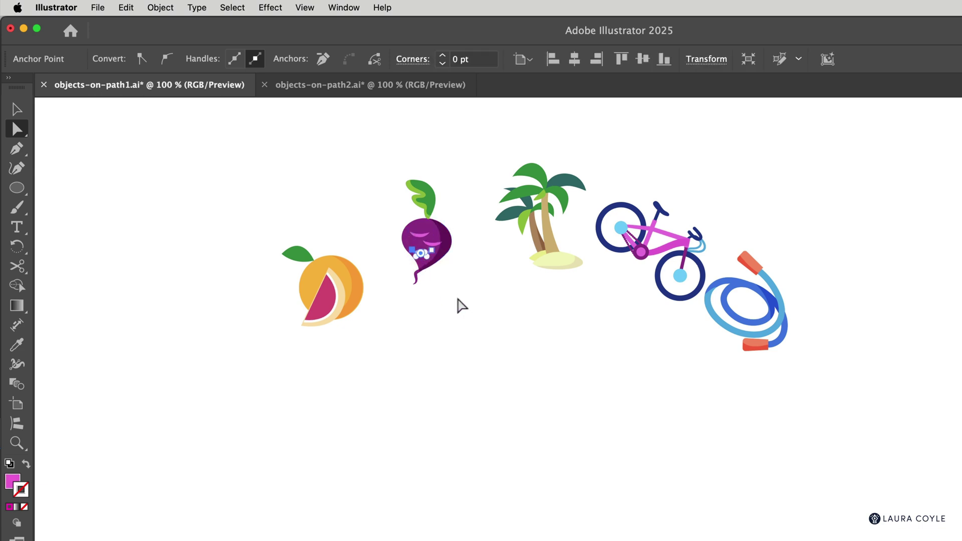
key("v")
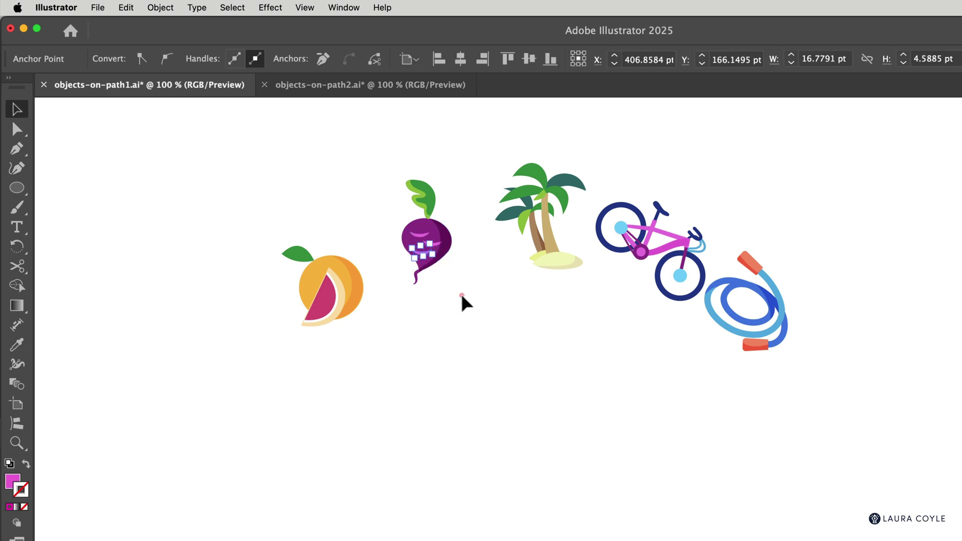
left_click(461, 302)
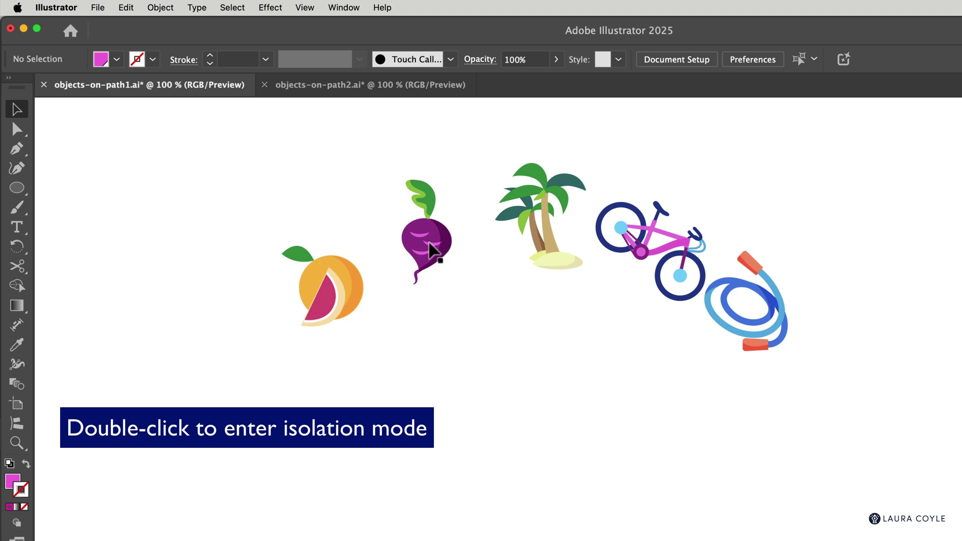
In isolation mode, move the hose and the bicycle further along the arc
double_click(430, 248)
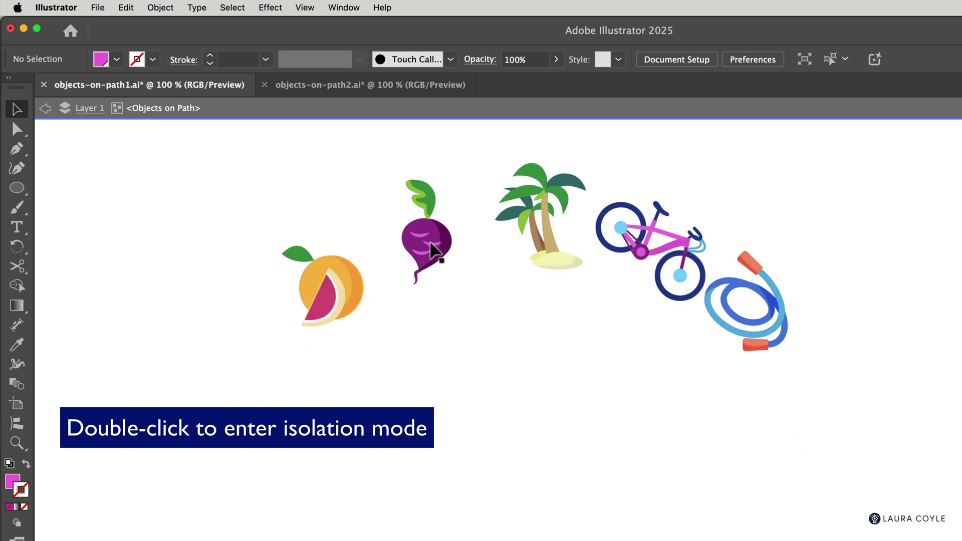
left_click(431, 246)
left_click(349, 291)
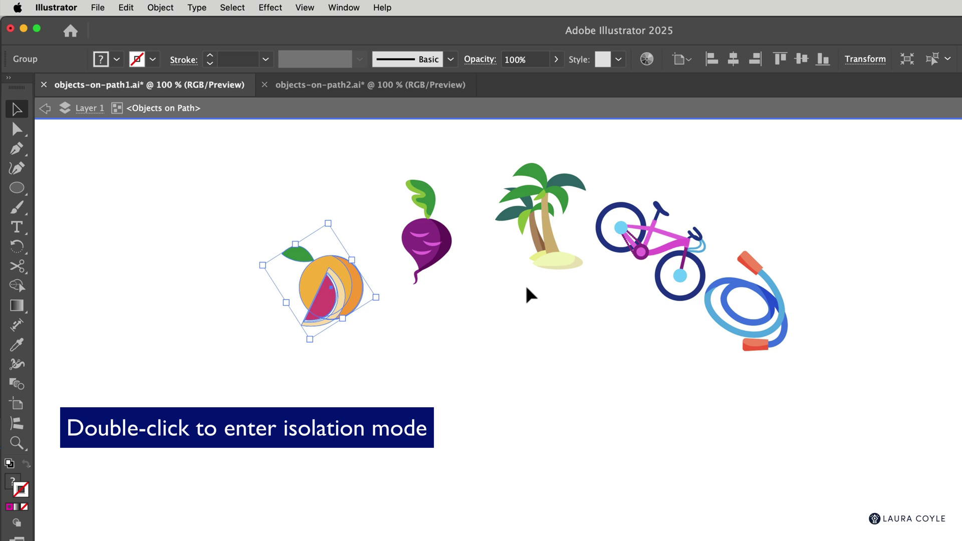
left_click(546, 228)
left_click(639, 225)
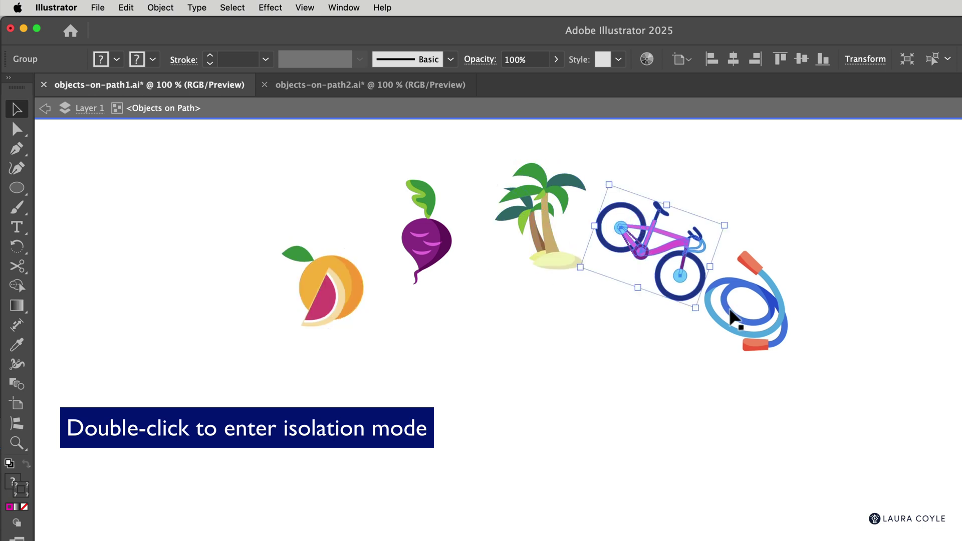
left_click(731, 320)
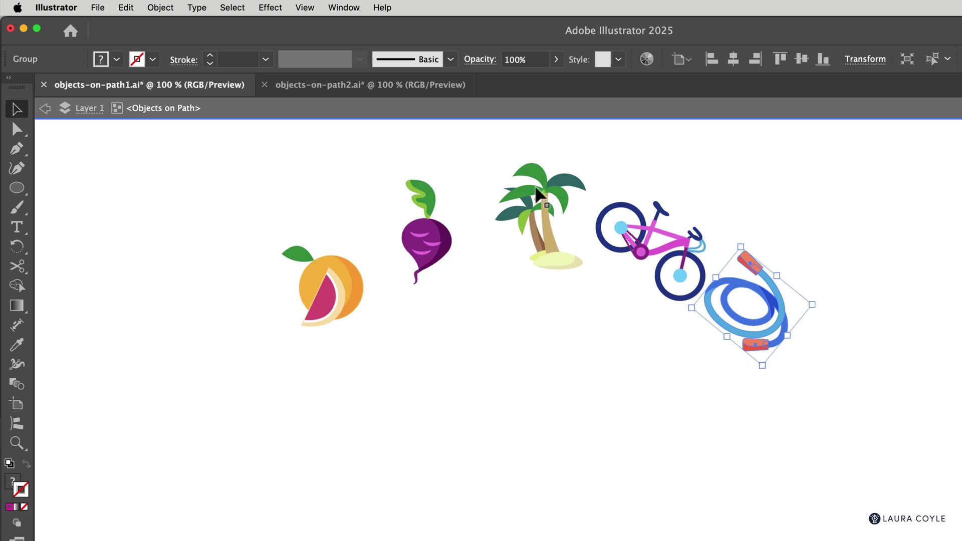
left_click_drag(740, 251, 750, 274)
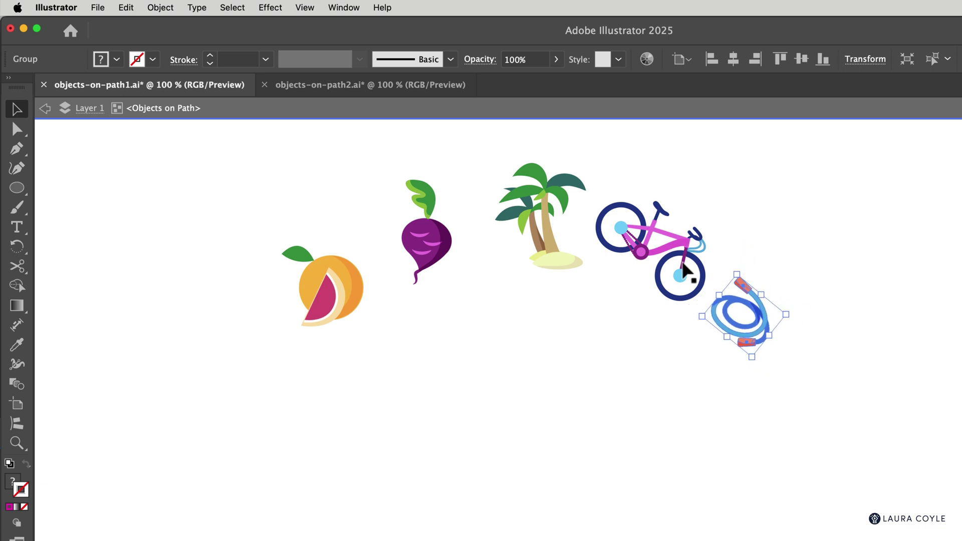
mouse_move(654, 212)
left_mouse_down()
mouse_move(667, 208)
mouse_move(663, 220)
left_mouse_up()
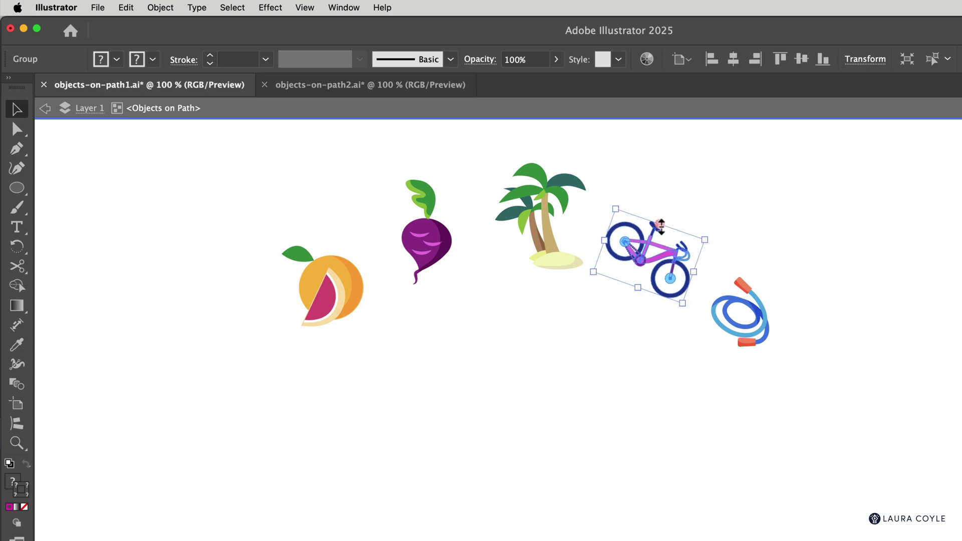
Scale down the palm tree, the beet and the orange with their bounding-box handles
left_click(542, 207)
left_click_drag(545, 163, 543, 182)
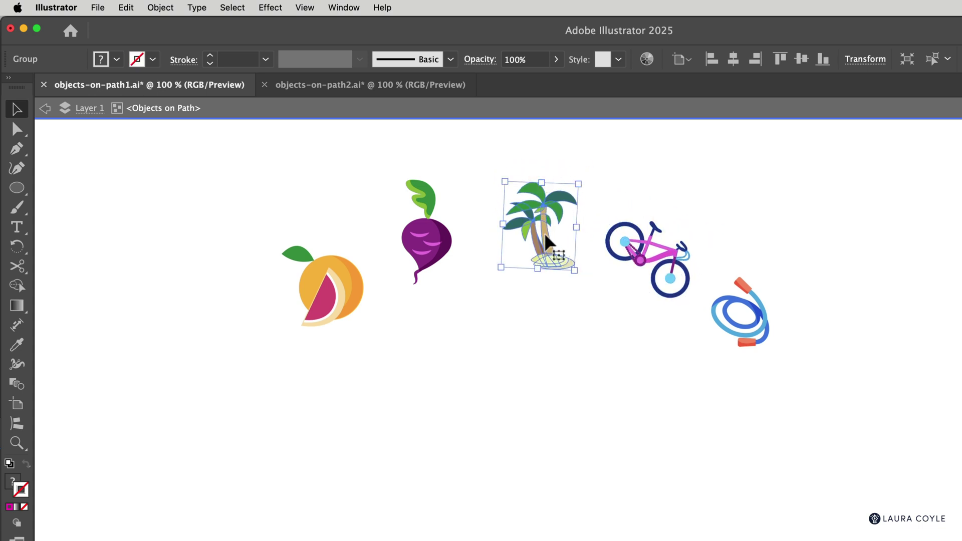
double_click(549, 247)
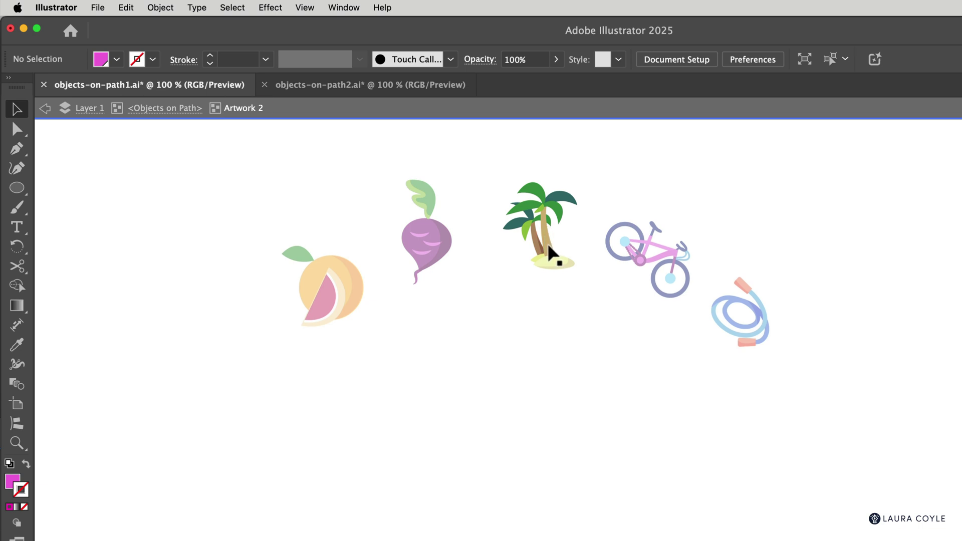
left_click(548, 243)
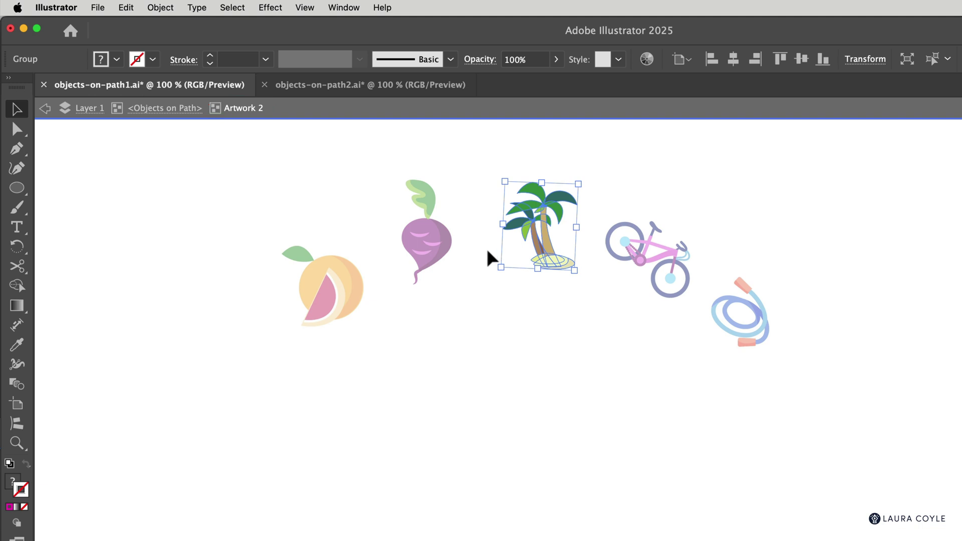
left_click(161, 112)
left_click(435, 245)
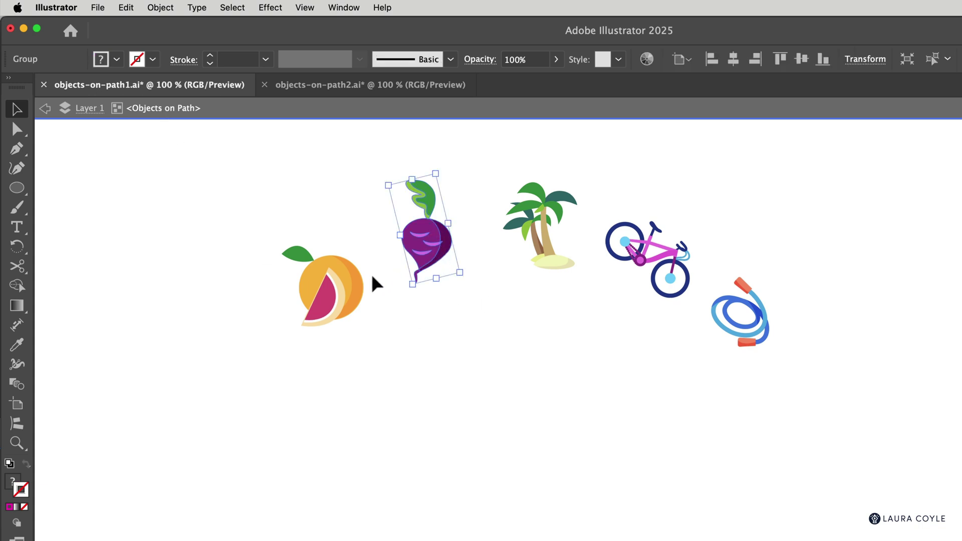
left_click_drag(415, 189, 416, 200)
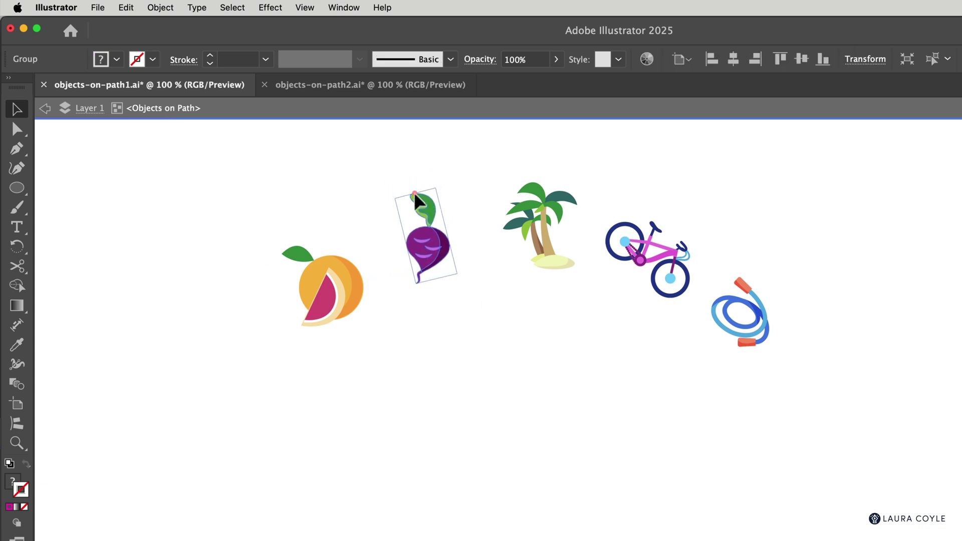
left_click(343, 316)
left_click_drag(302, 253, 305, 261)
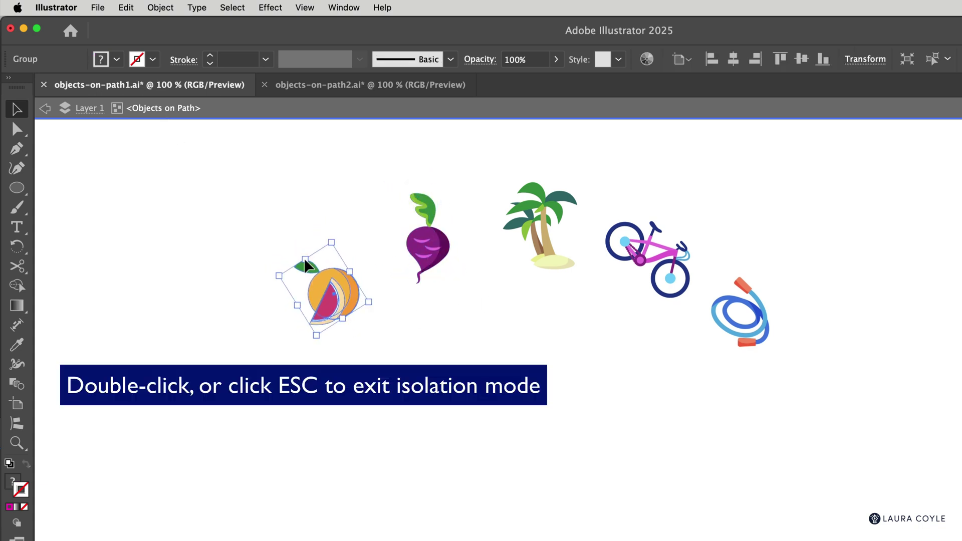
Leave isolation mode, tighten the Objects on Path spacing, and shift the set rightward along the arc
double_click(612, 328)
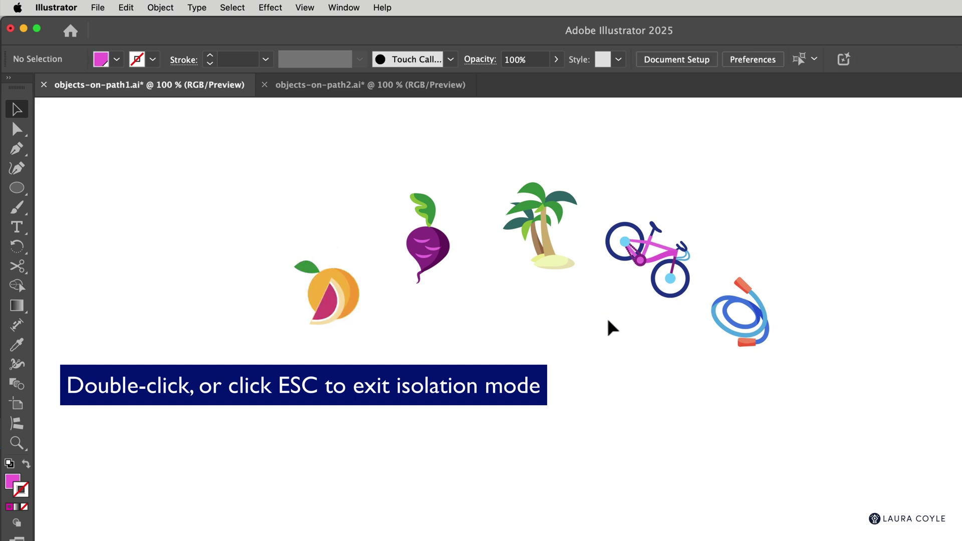
left_click(556, 269)
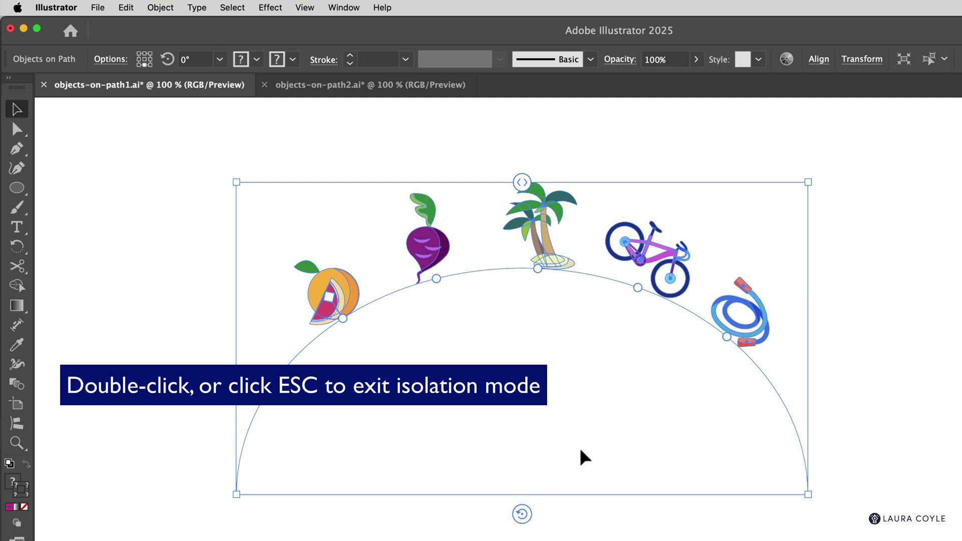
left_click_drag(522, 183, 513, 185)
left_click_drag(318, 307, 352, 290)
left_click(360, 390)
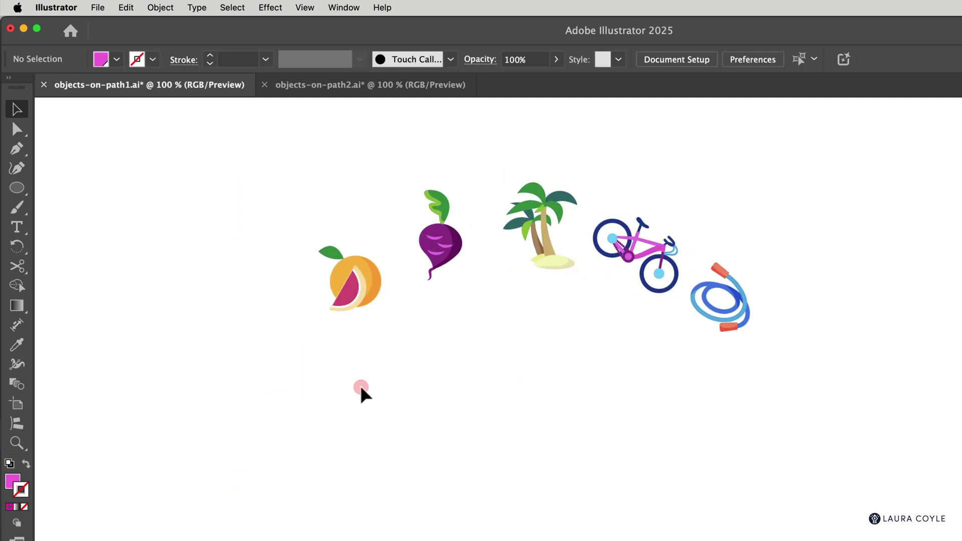
left_click(356, 304)
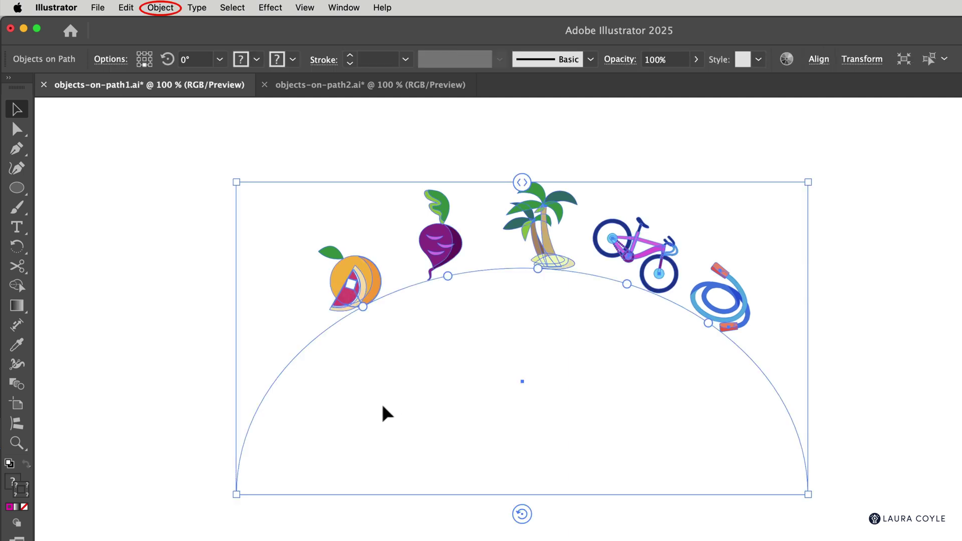
Apply Object > Objects on Path > Expand, then confirm the orange selects on its own
left_click(169, 8)
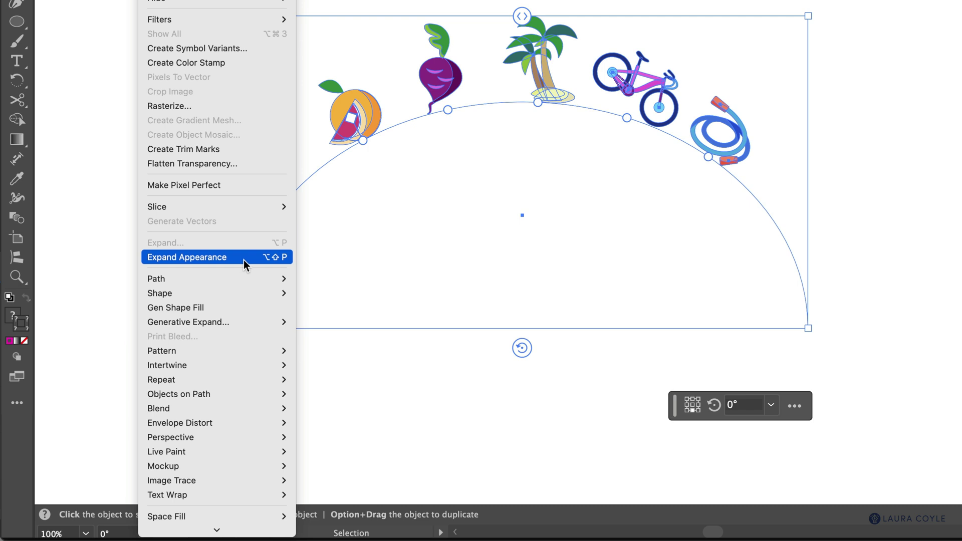
mouse_move(249, 395)
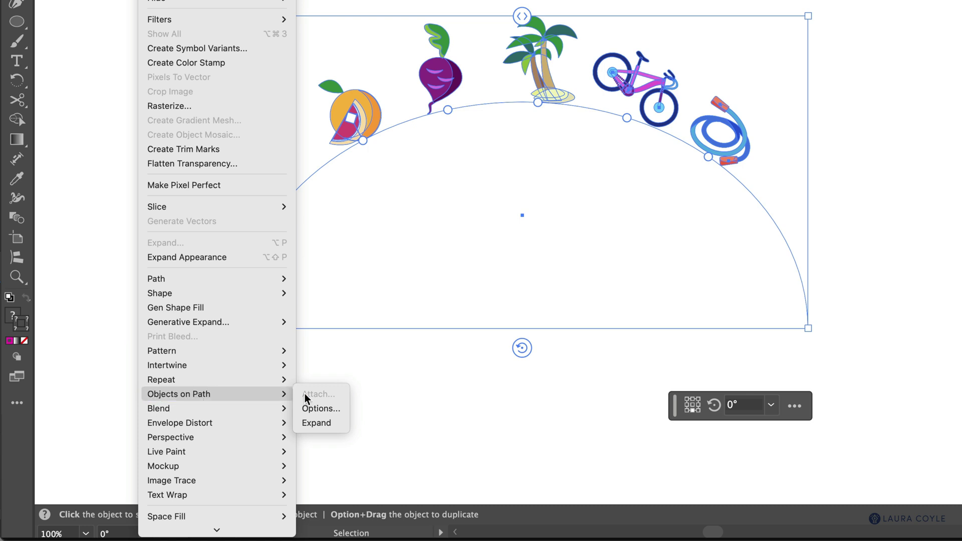
left_click(335, 425)
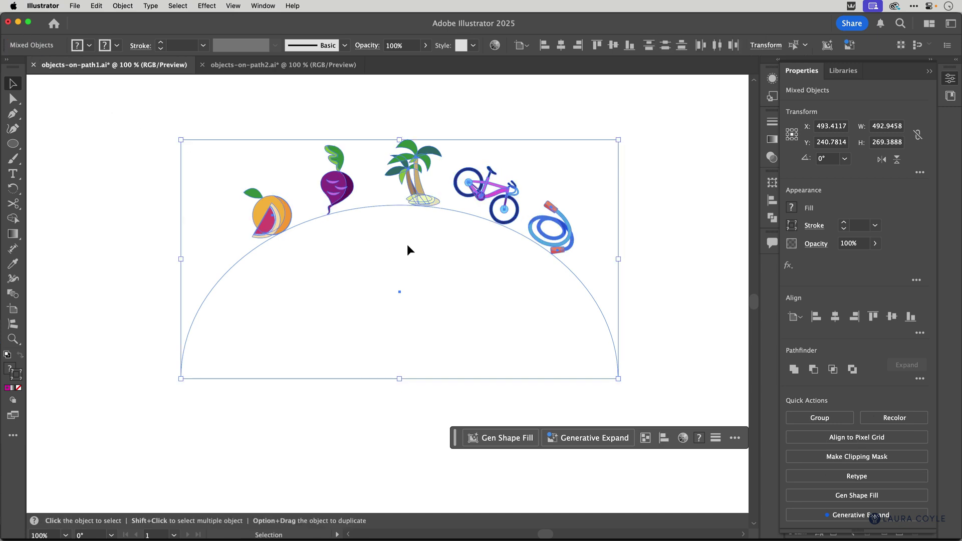
left_click(320, 212)
left_click(275, 219)
Confirm the beet and palm tree are separate, then select the rays on the lightbulb's circle path
left_click(336, 182)
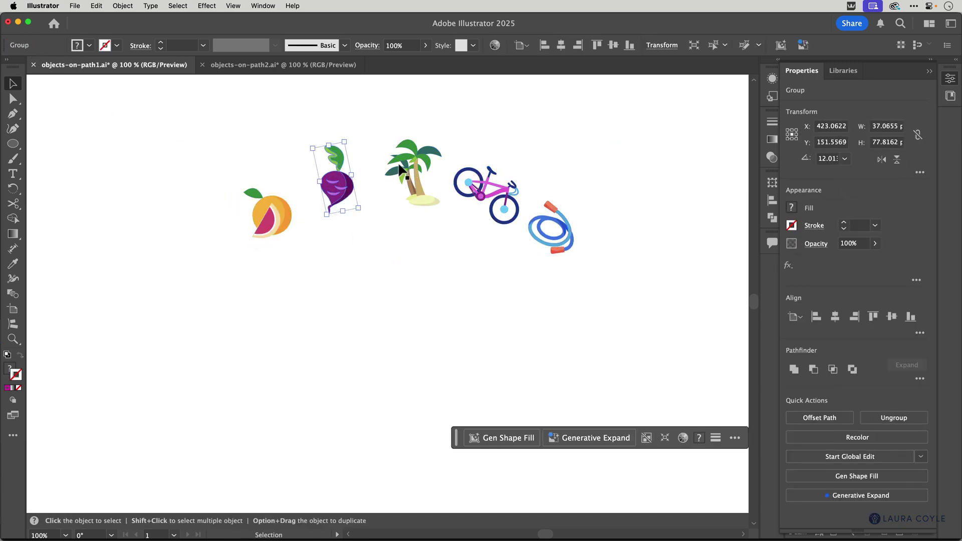
left_click(404, 195)
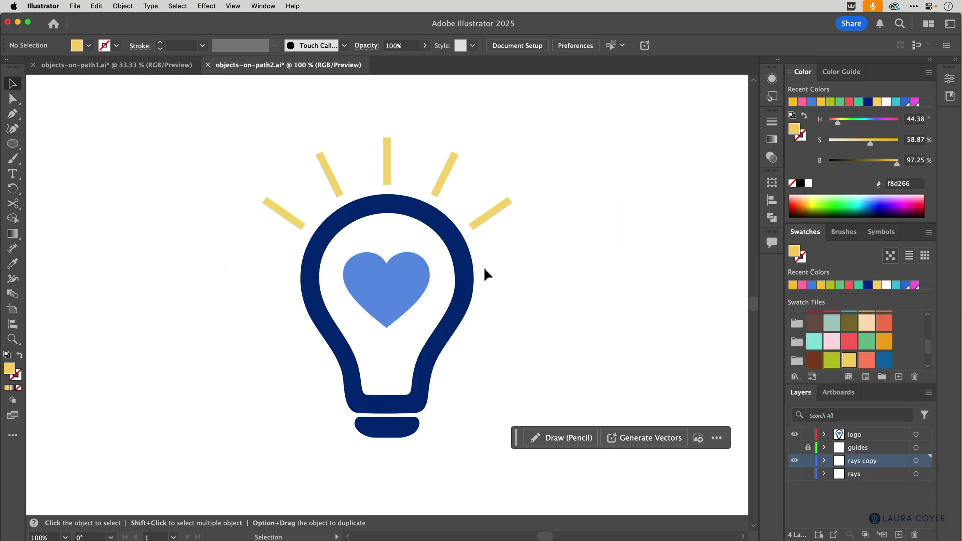
left_click(489, 217)
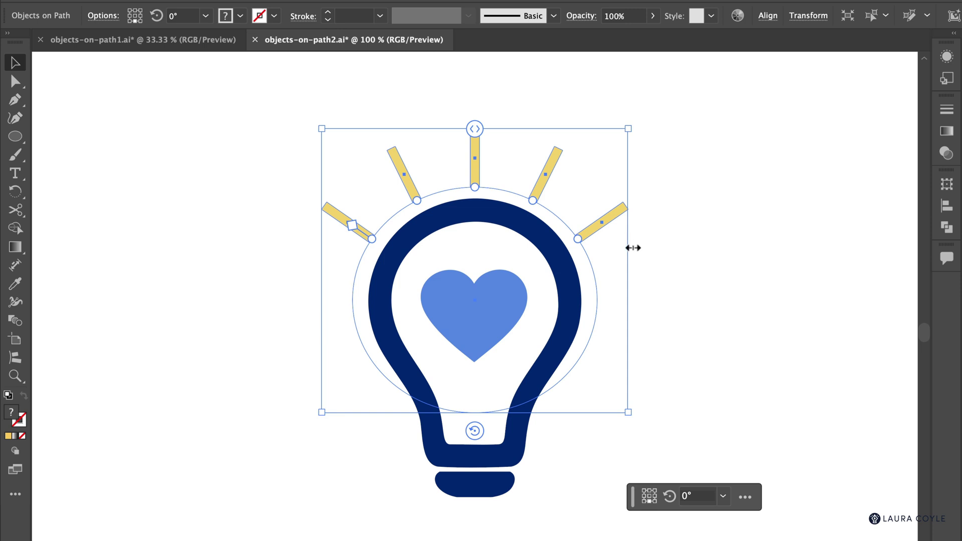
Copy the upper-right ray twice, placing two yellow copies lower down the bulb's right side
double_click(595, 230)
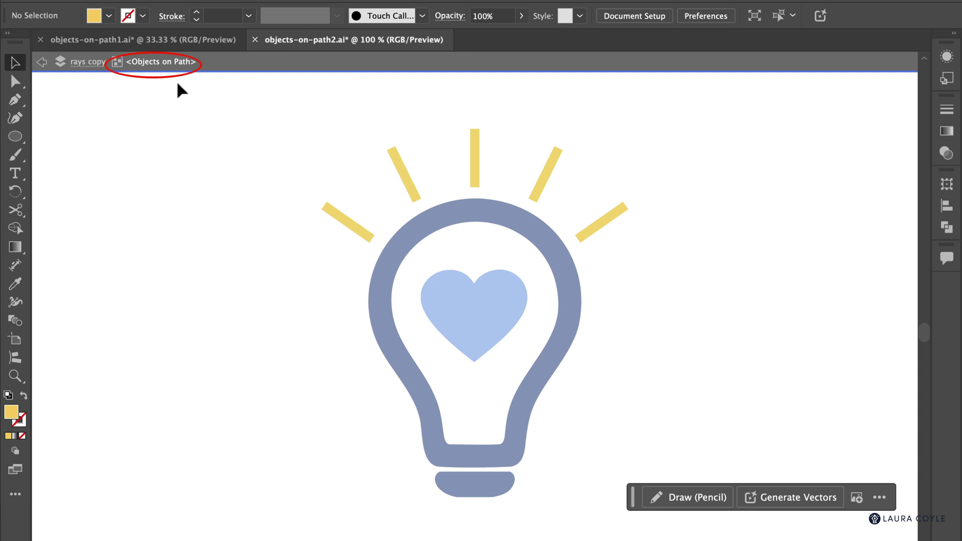
left_click(596, 234)
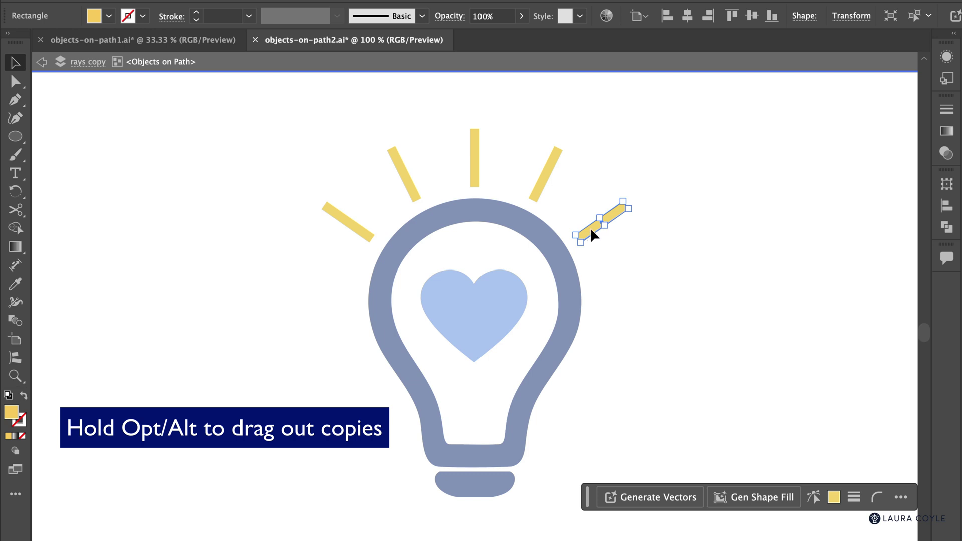
left_click_drag(592, 231, 706, 283)
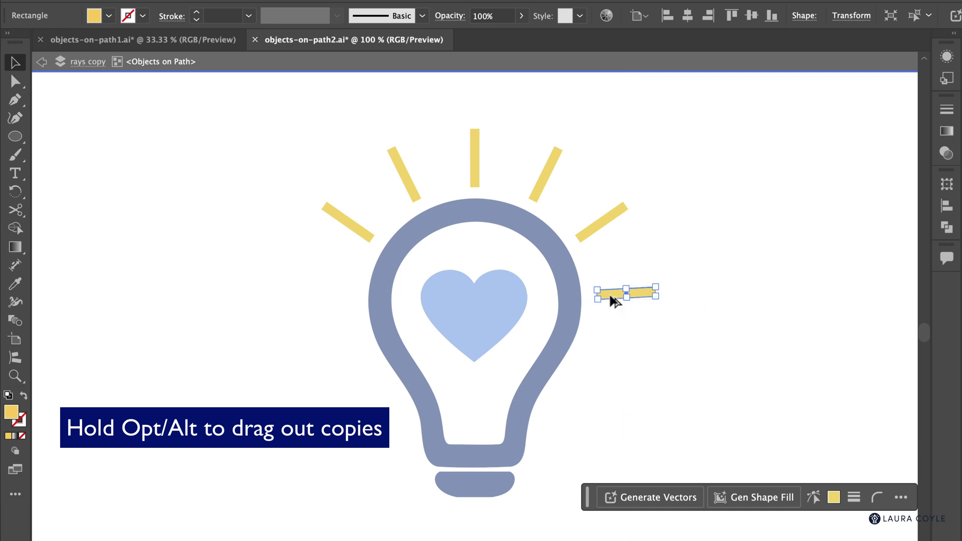
left_click_drag(612, 299, 616, 332)
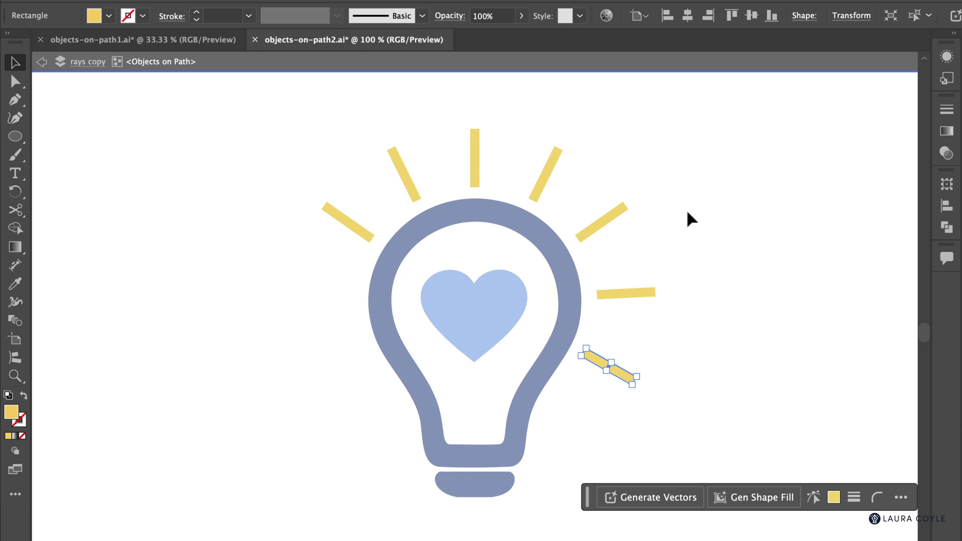
double_click(693, 221)
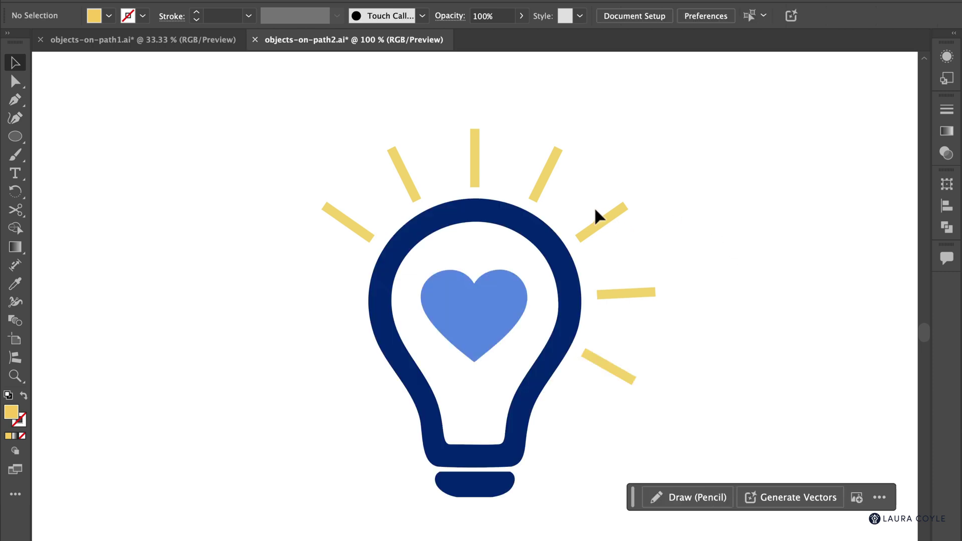
Rotate the seven rays along the circle path and widen their spacing so they ring the bulb
left_click(604, 225)
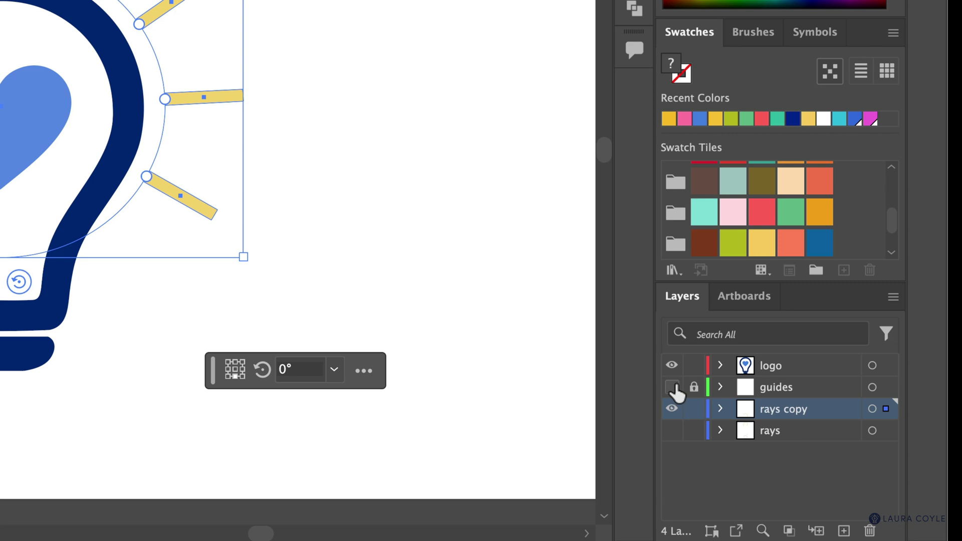
left_click(787, 475)
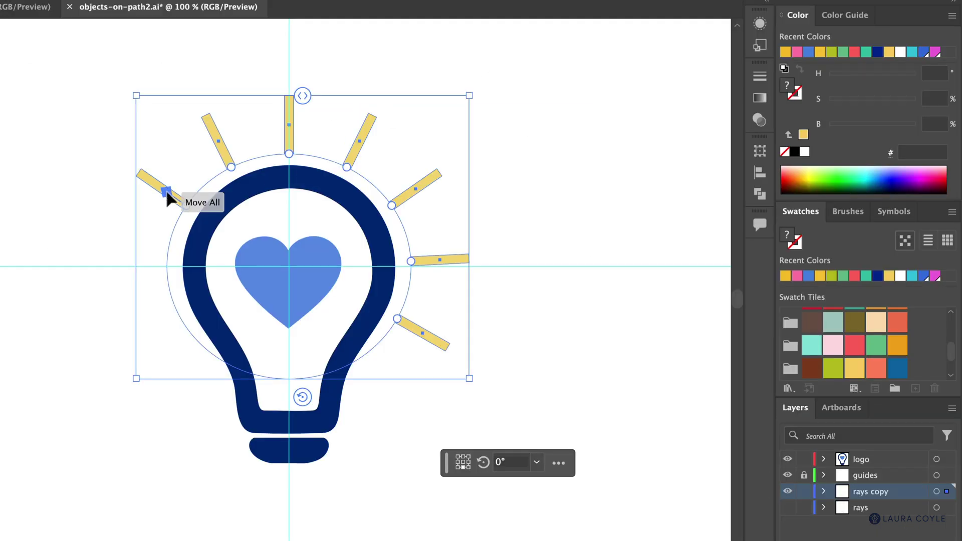
left_click_drag(165, 191, 156, 258)
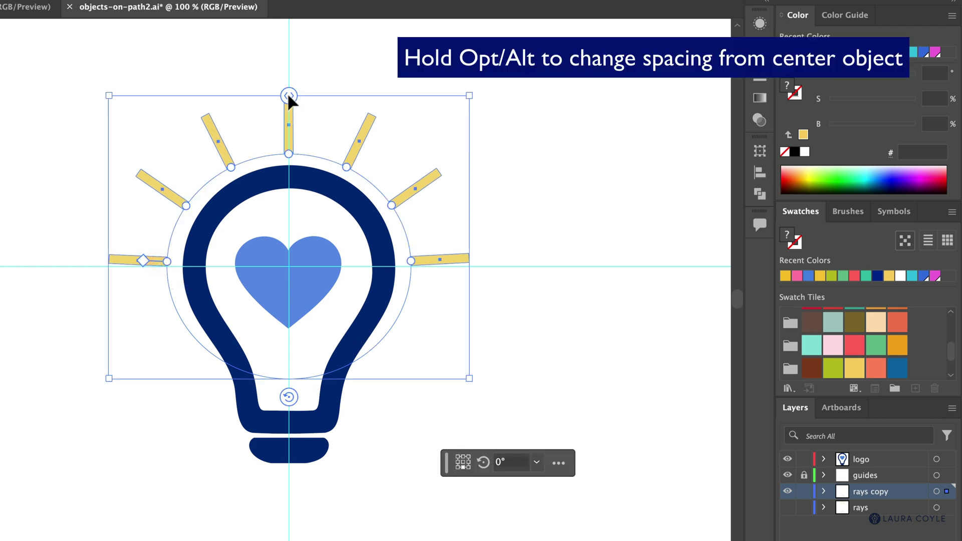
left_click_drag(288, 96, 314, 94)
left_click(540, 172)
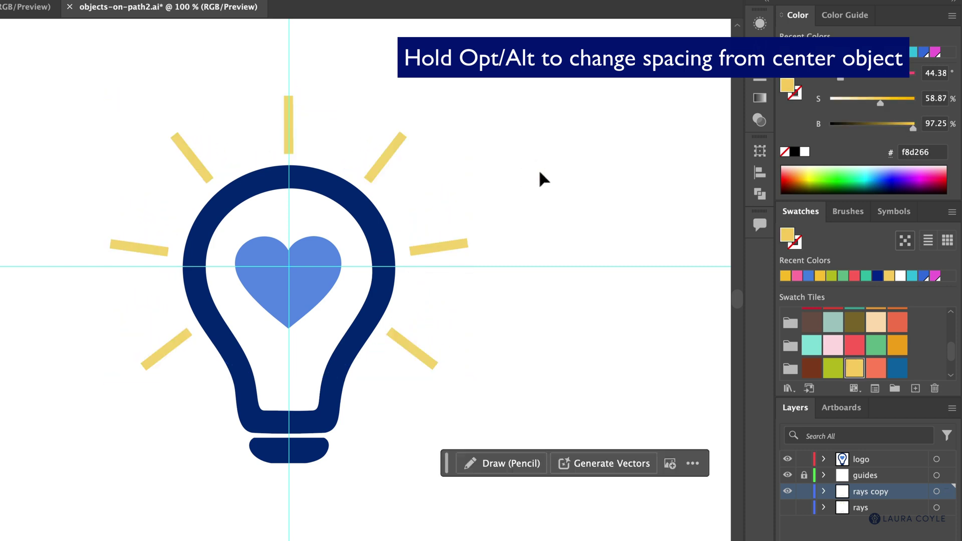
left_click(787, 475)
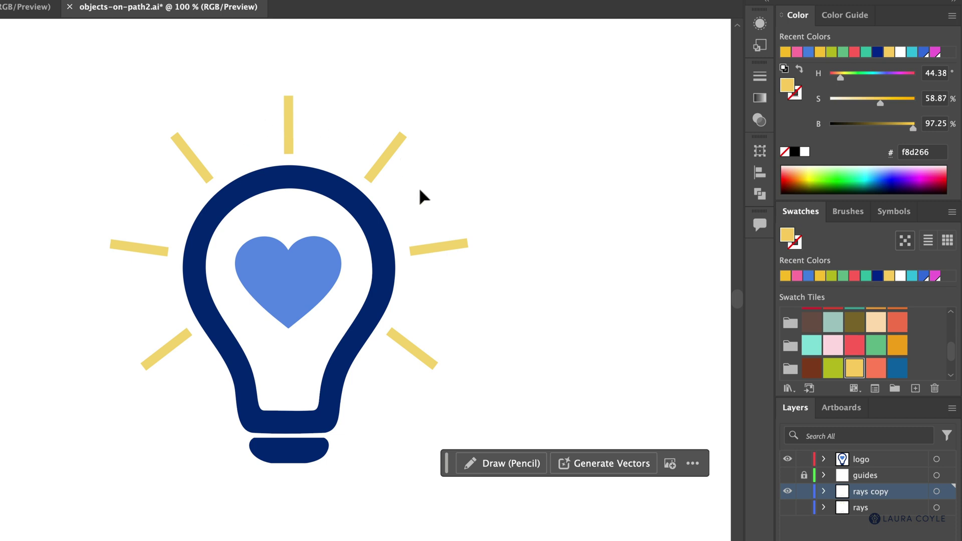
left_click(388, 157)
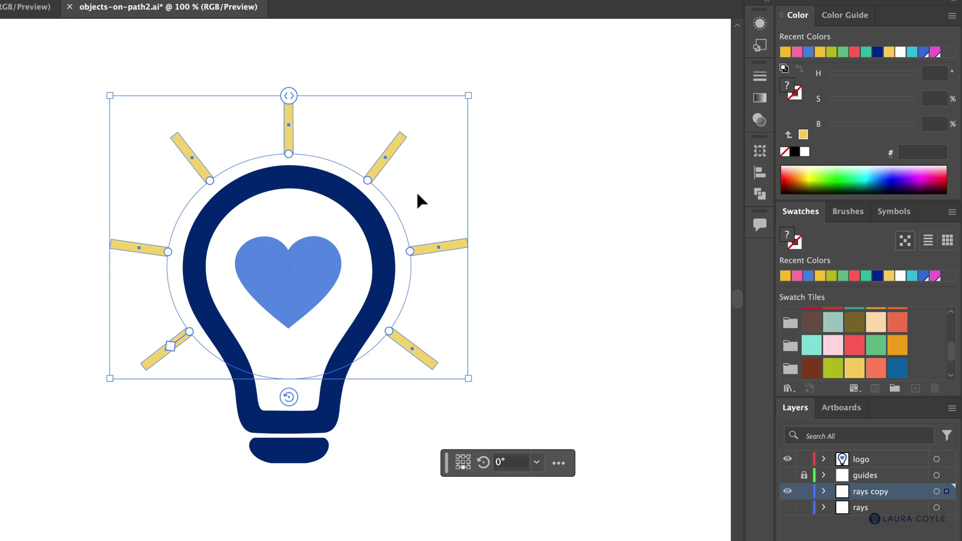
Select every ray with the same yellow fill and recolour them all pink (#ff7aa9)
double_click(396, 144)
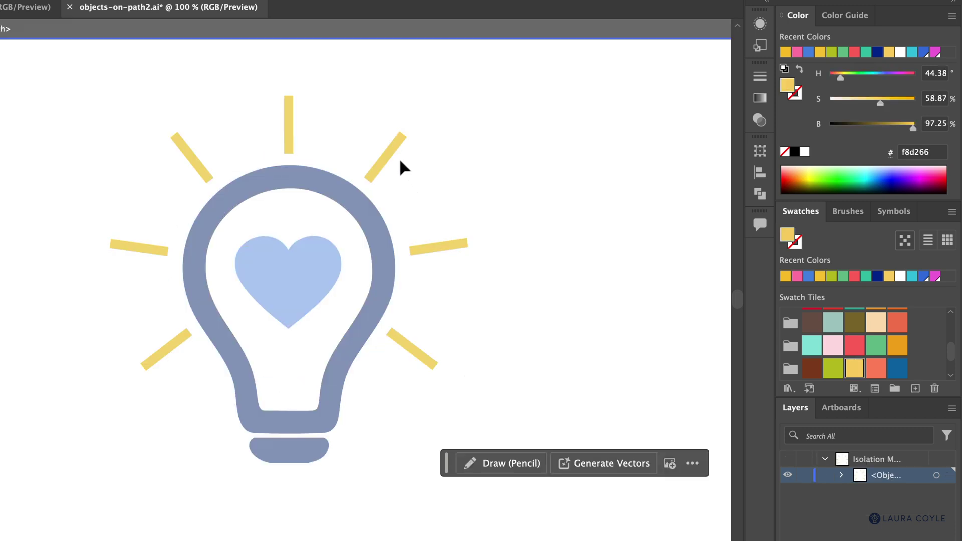
left_click(392, 153)
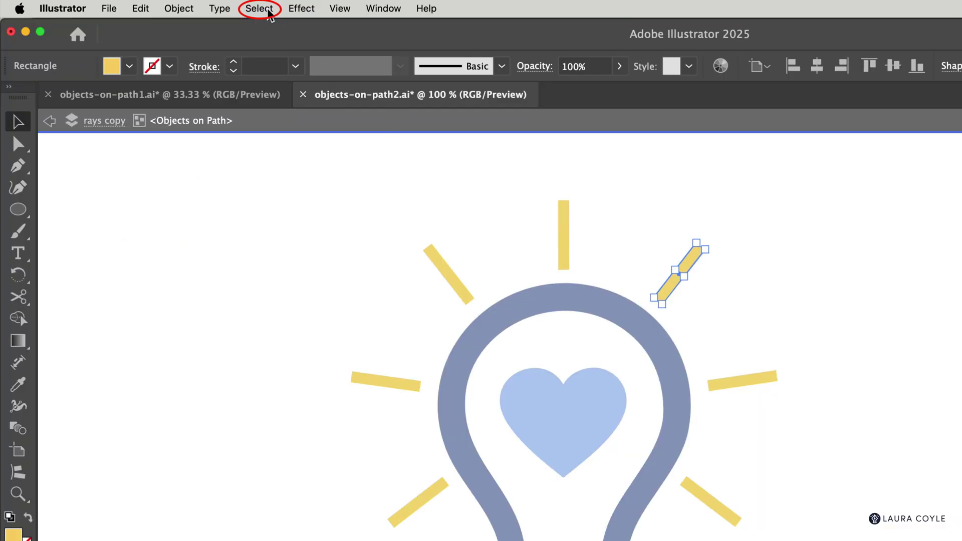
left_click(32, 0)
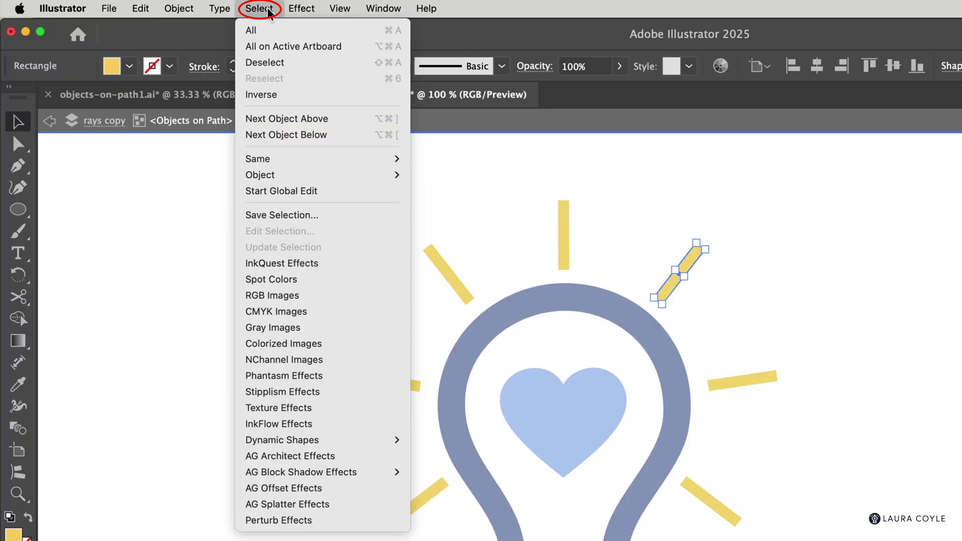
mouse_move(396, 158)
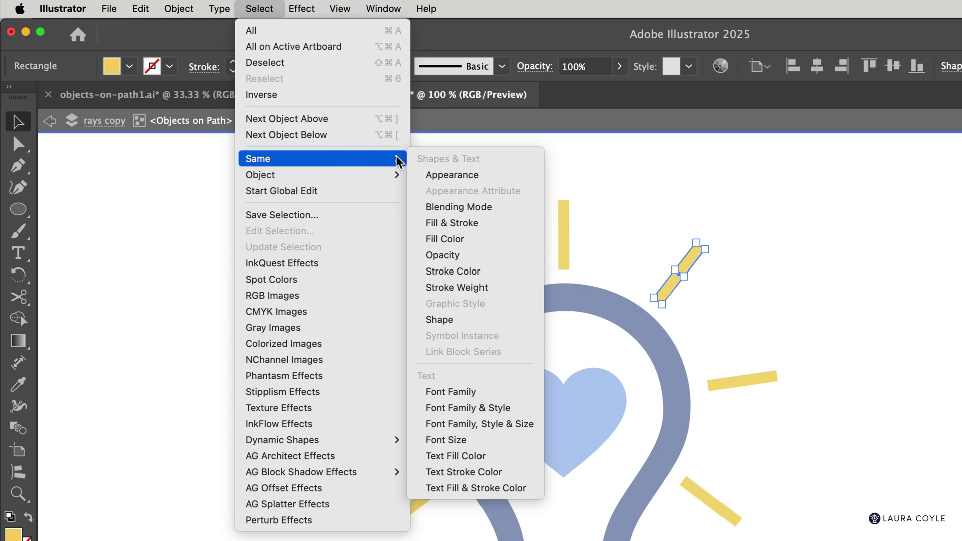
left_click(485, 239)
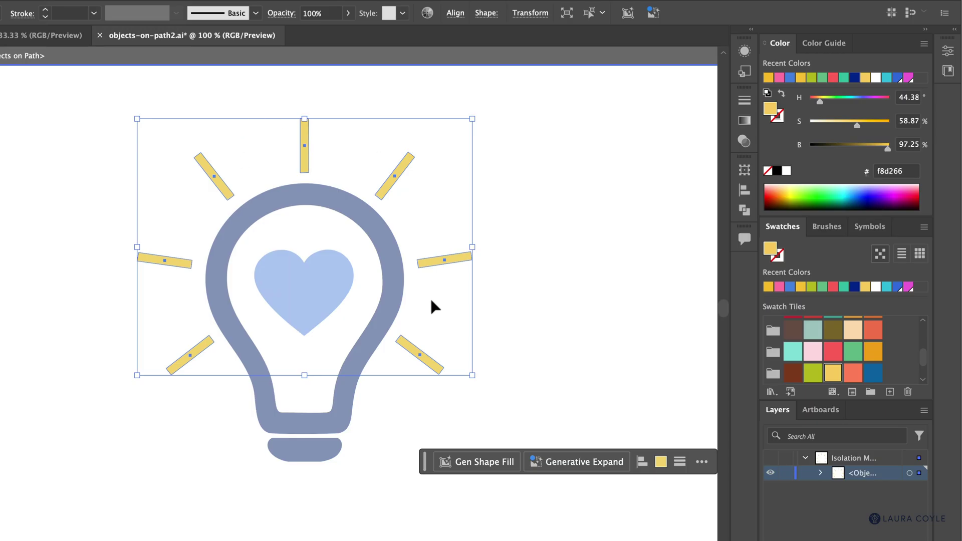
left_click(779, 77)
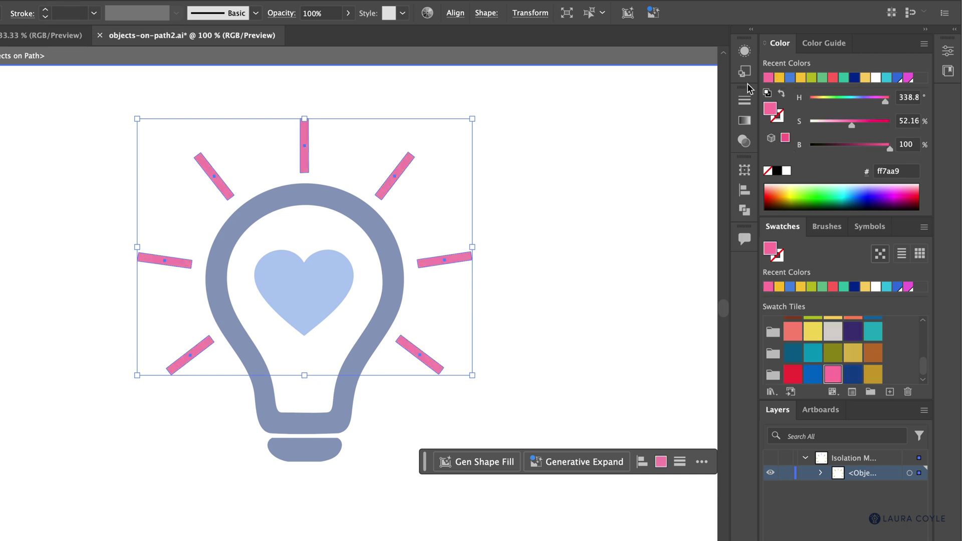
double_click(518, 189)
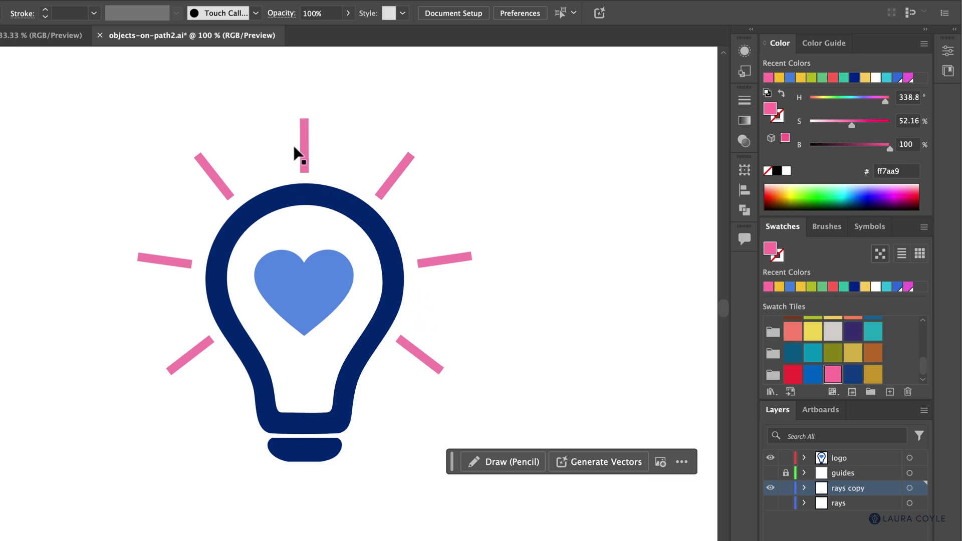
Fully round the ends of the top pink ray with its live corner widget
double_click(305, 153)
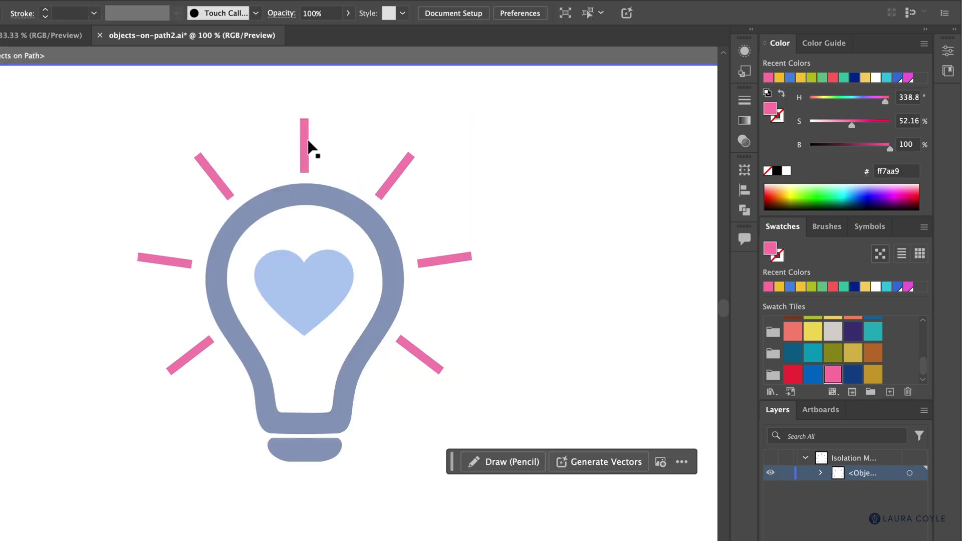
left_click(305, 146)
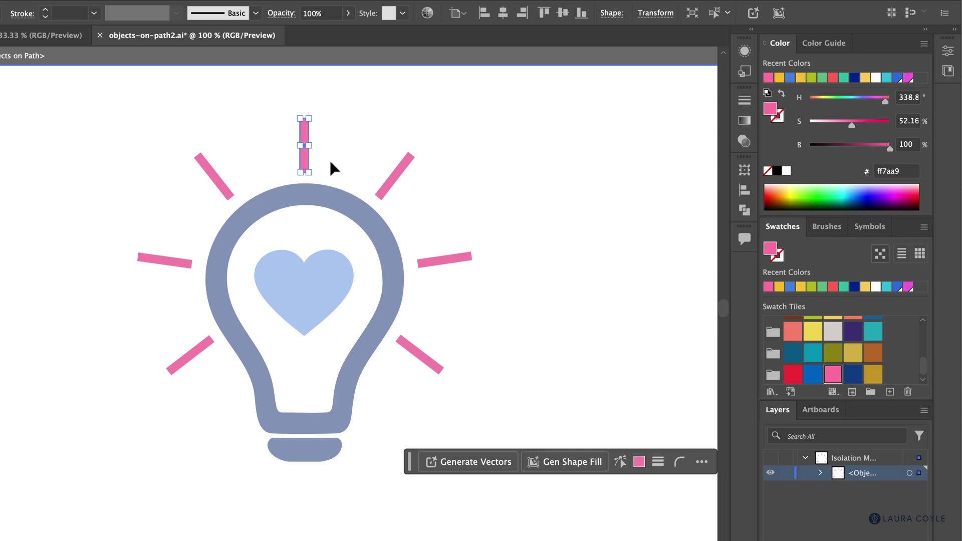
left_click_drag(330, 169, 493, 148)
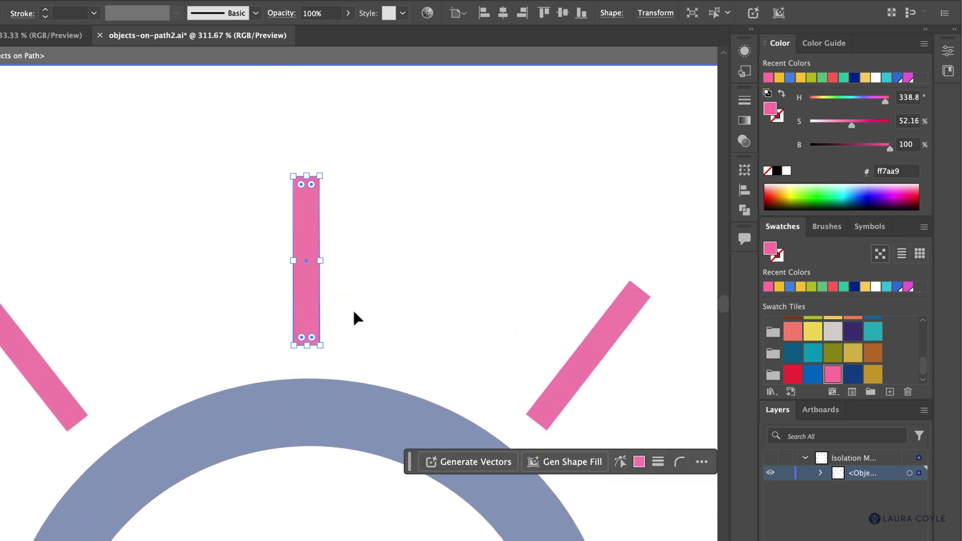
left_click_drag(302, 342, 309, 322)
left_click(413, 290)
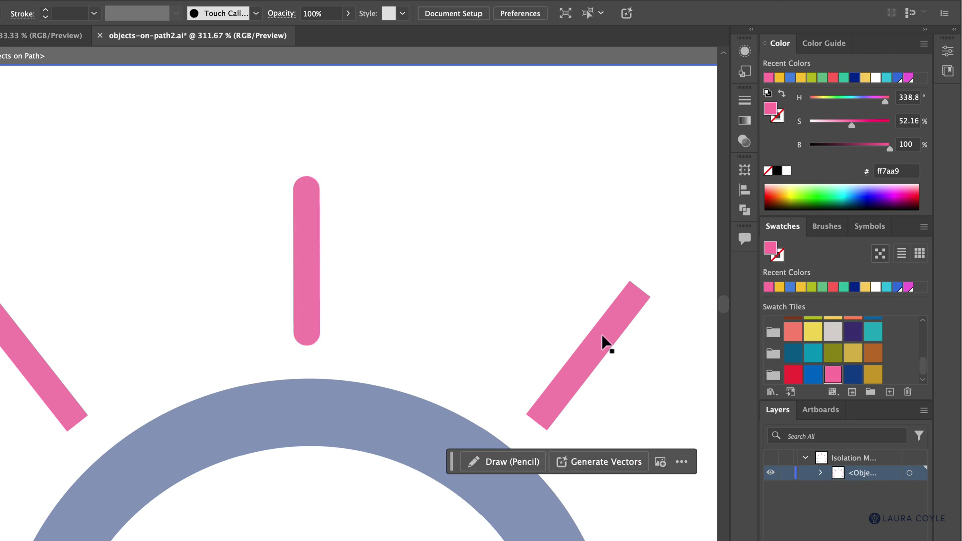
scroll(606, 343, "down", 6)
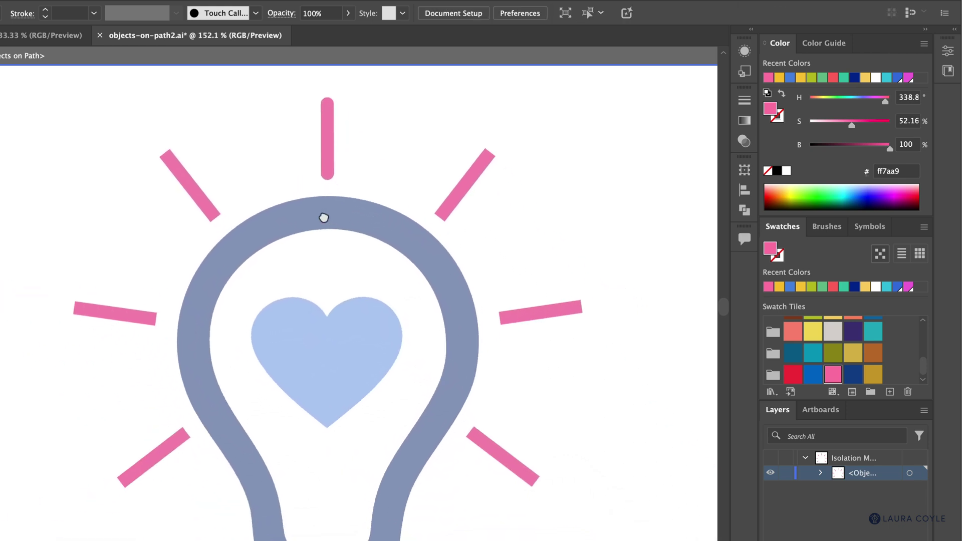
scroll(324, 217, "down", 2)
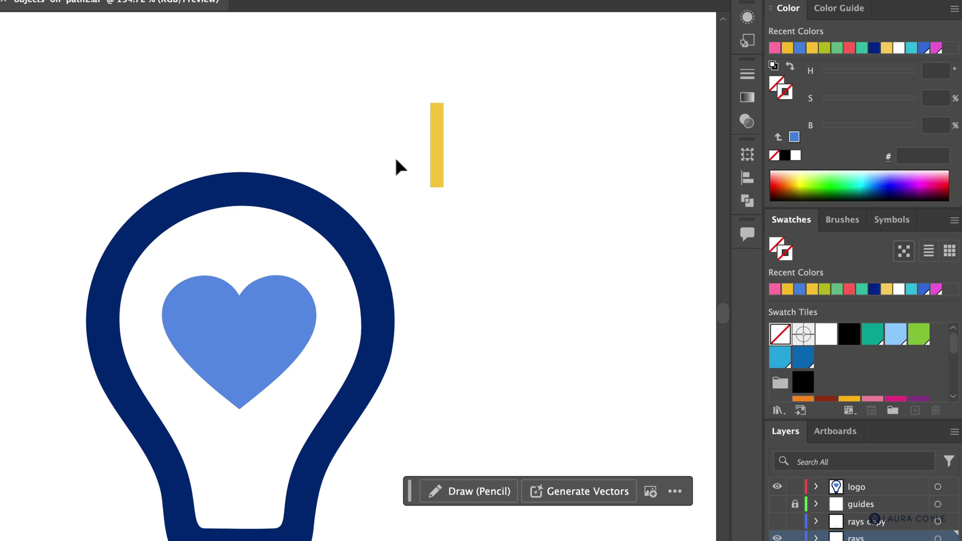
Save the yellow bar above the bulb as a symbol named New Symbol 1
left_click(338, 193)
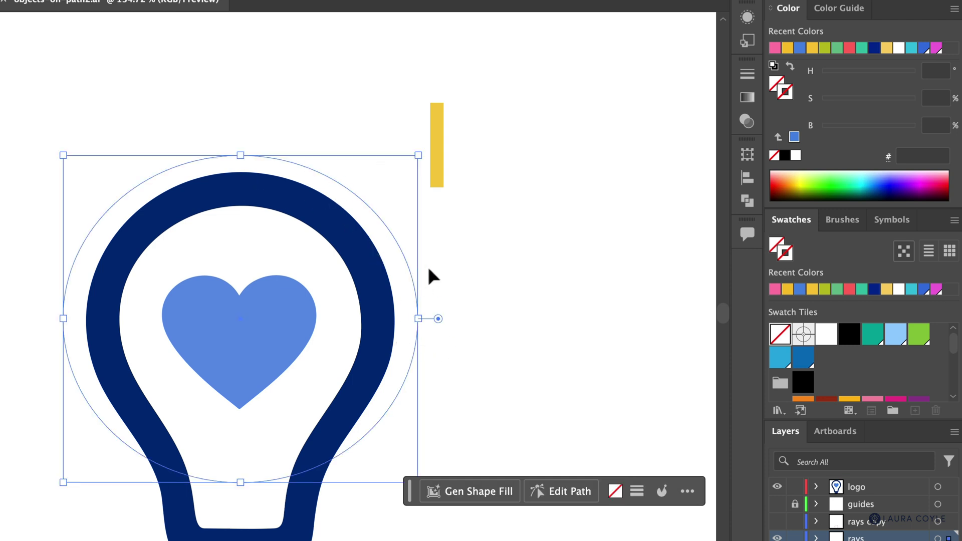
left_click(440, 184)
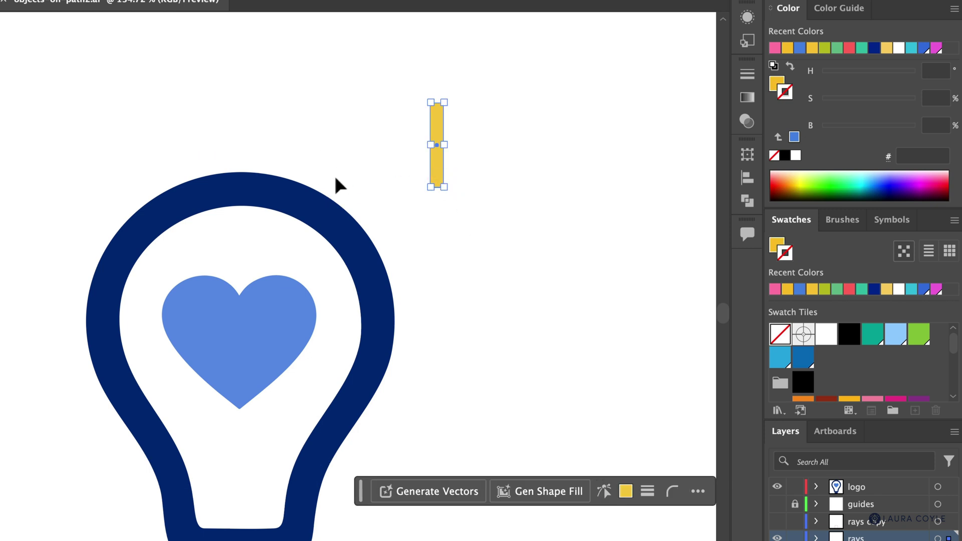
left_click(902, 223)
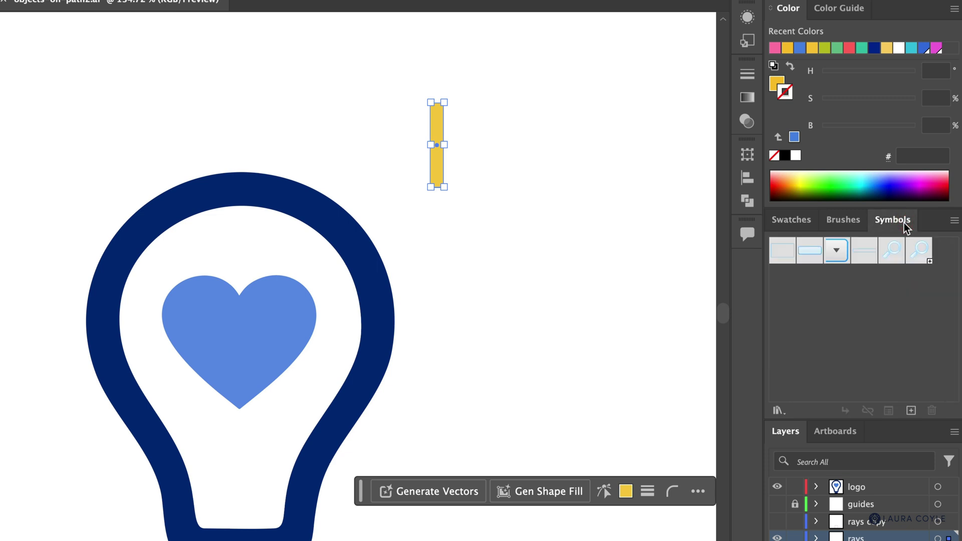
left_click_drag(439, 178, 856, 346)
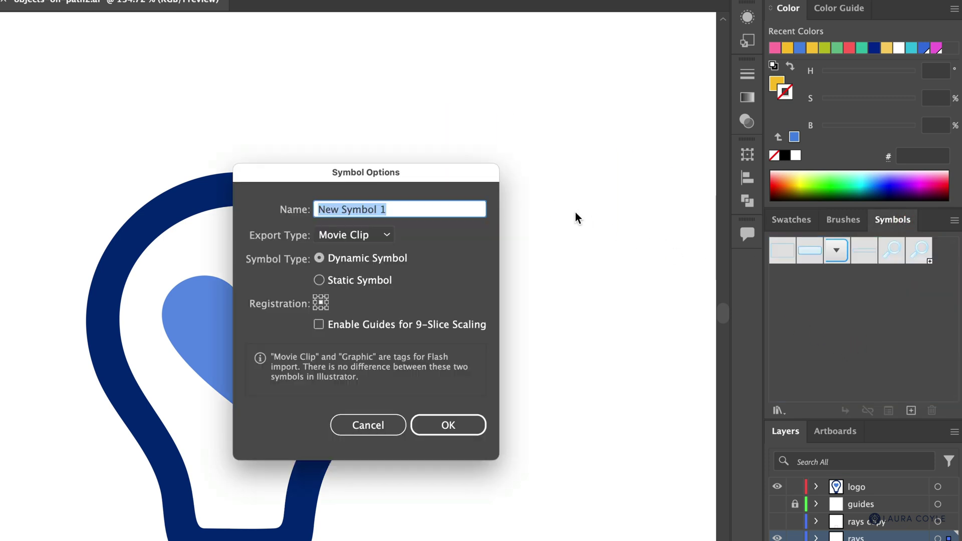
left_click(453, 429)
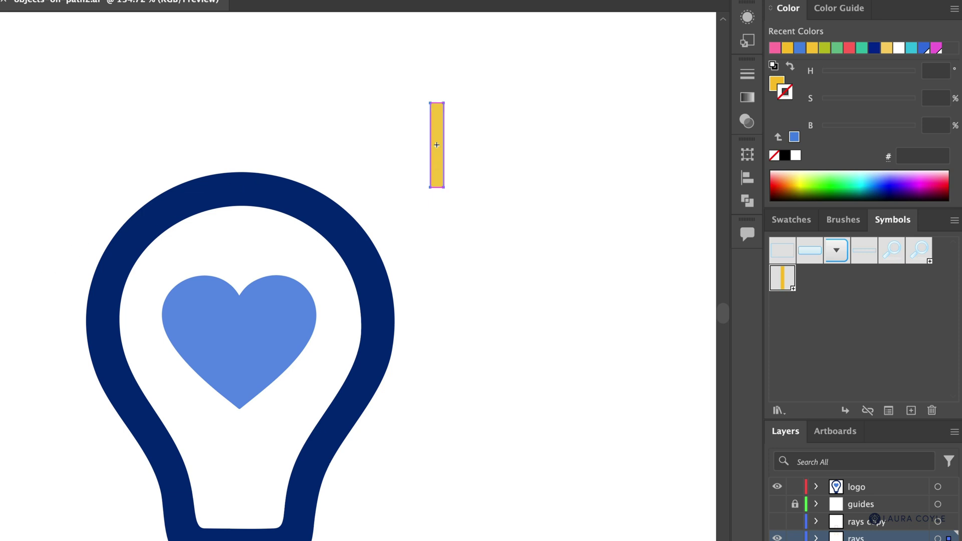
Place the yellow bar symbol on the circle path at the bulb's right side
left_click(340, 184)
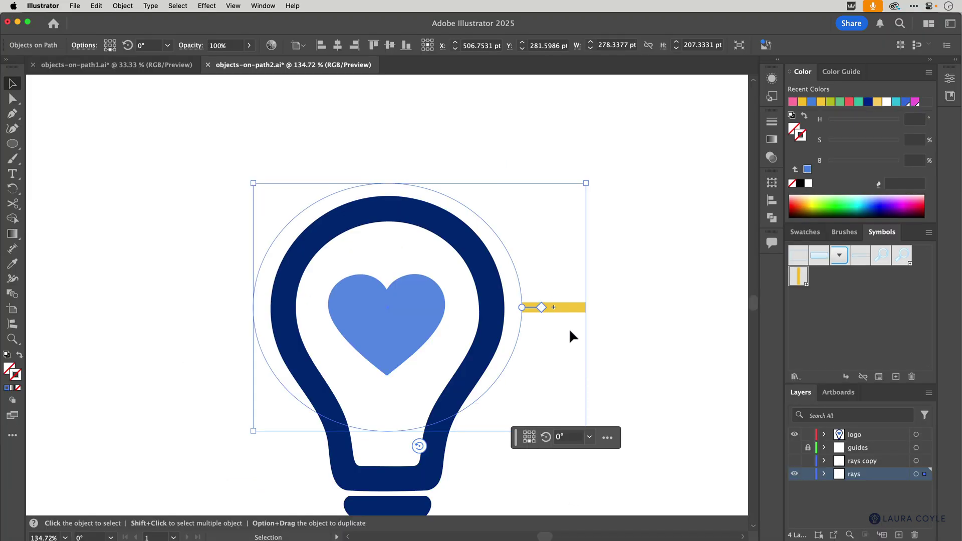
Add ray symbol instances along the circle until nine yellow rays surround the bulb
double_click(567, 308)
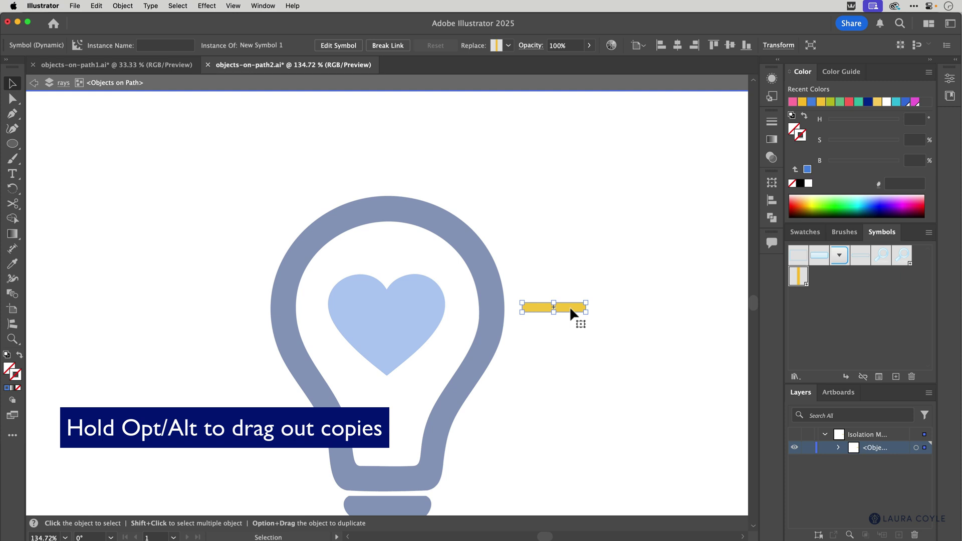
left_click_drag(570, 307, 569, 334)
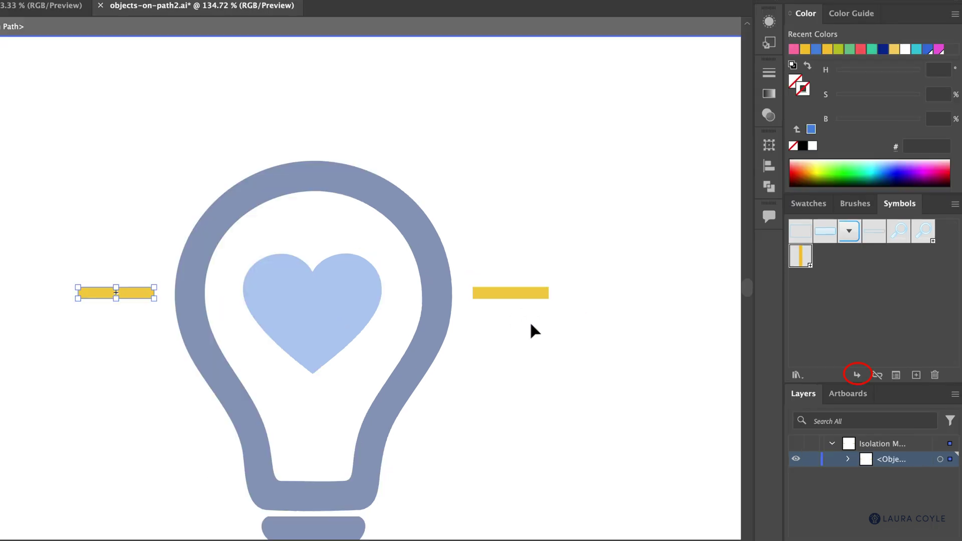
left_click(855, 375)
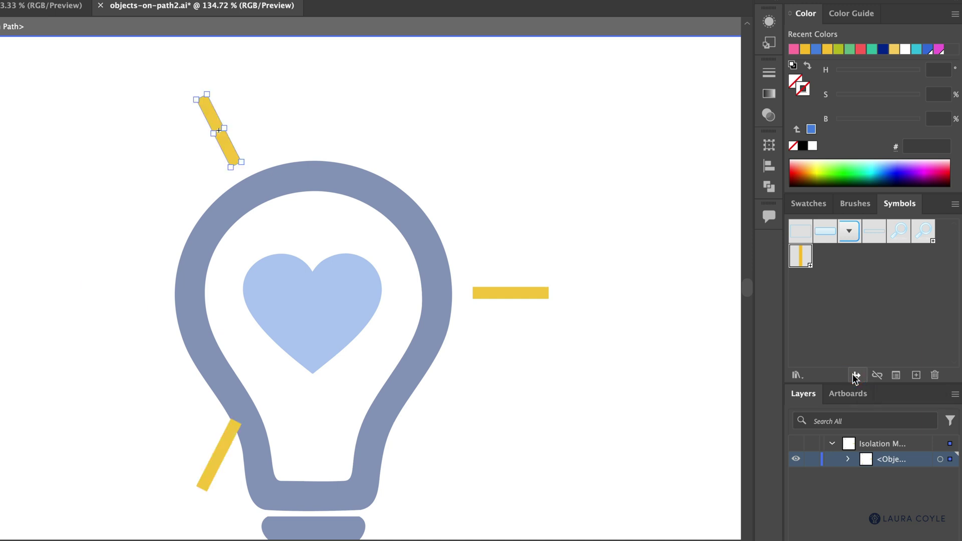
left_click(855, 376)
left_click(855, 375)
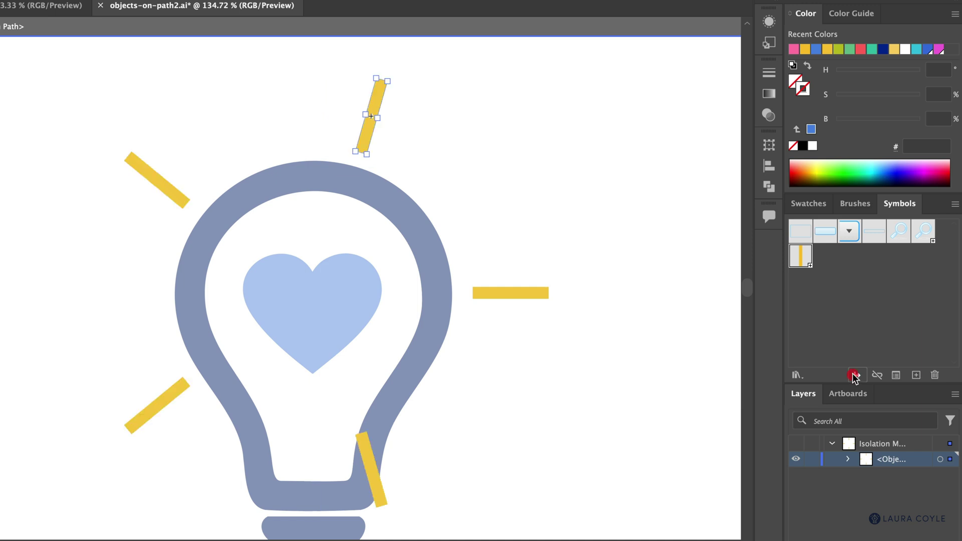
left_click(855, 375)
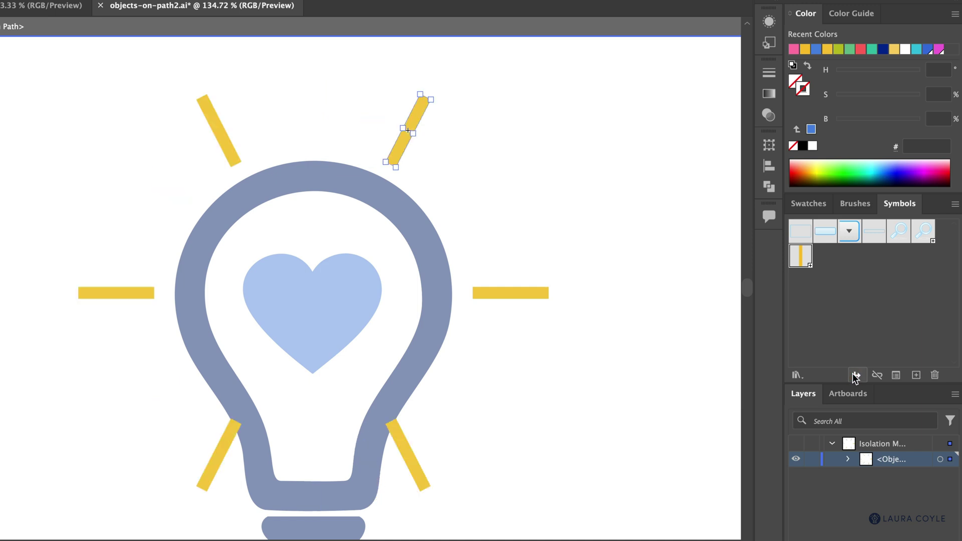
left_click(855, 375)
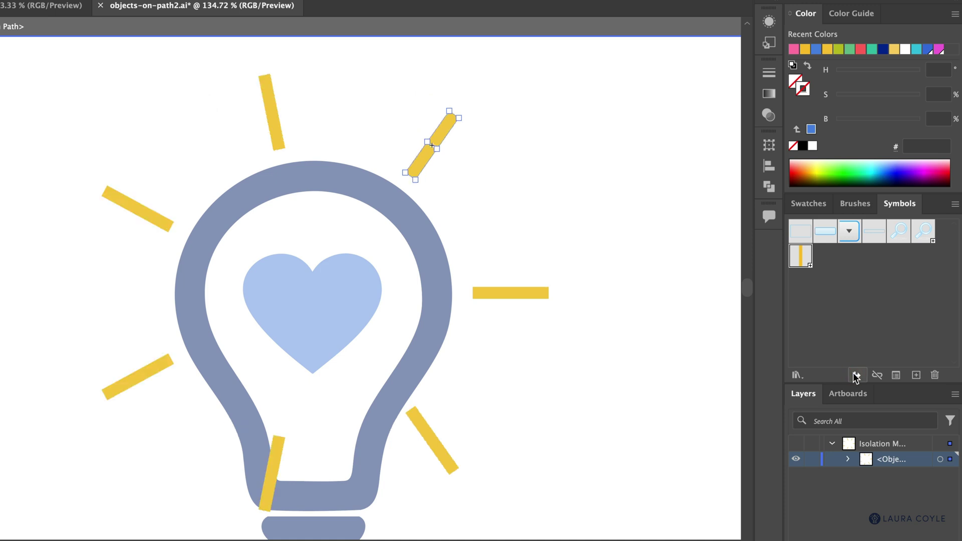
left_click(855, 375)
left_click(854, 376)
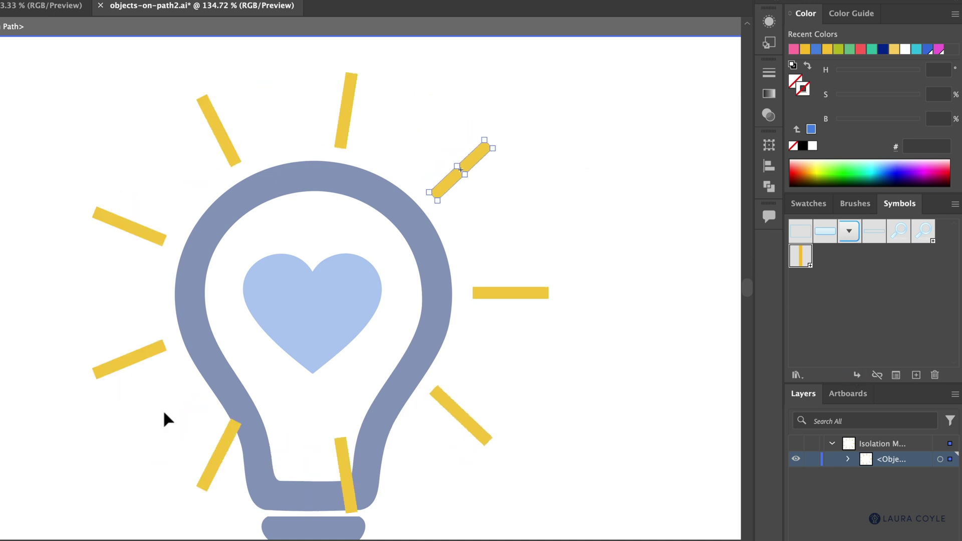
double_click(587, 345)
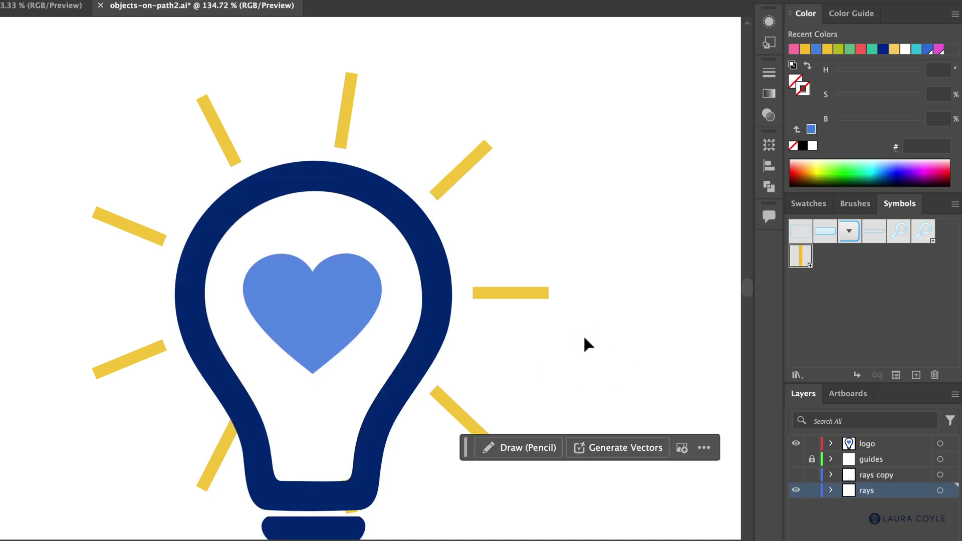
Tighten the ray spacing and slide the rays so one sits centred directly above the bulb
left_click(539, 295)
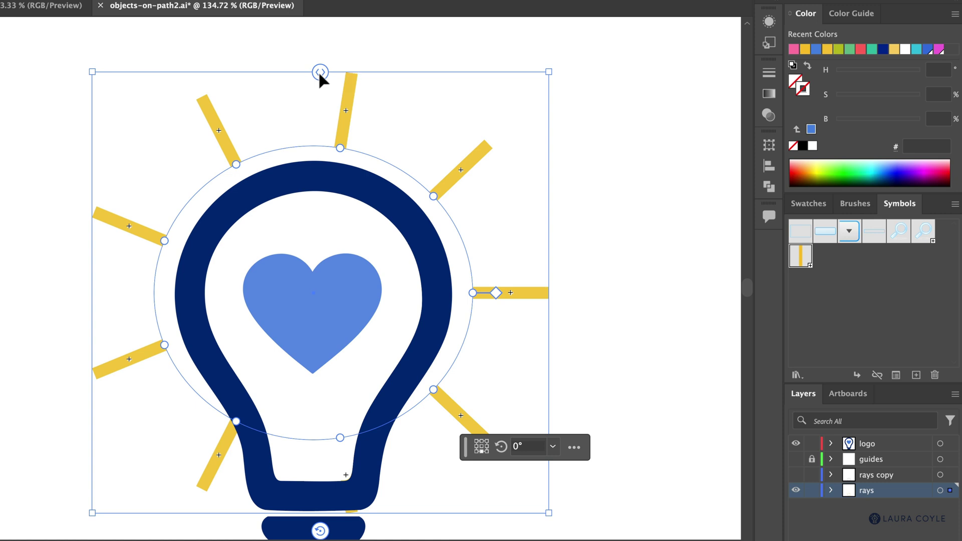
left_click_drag(320, 72, 301, 73)
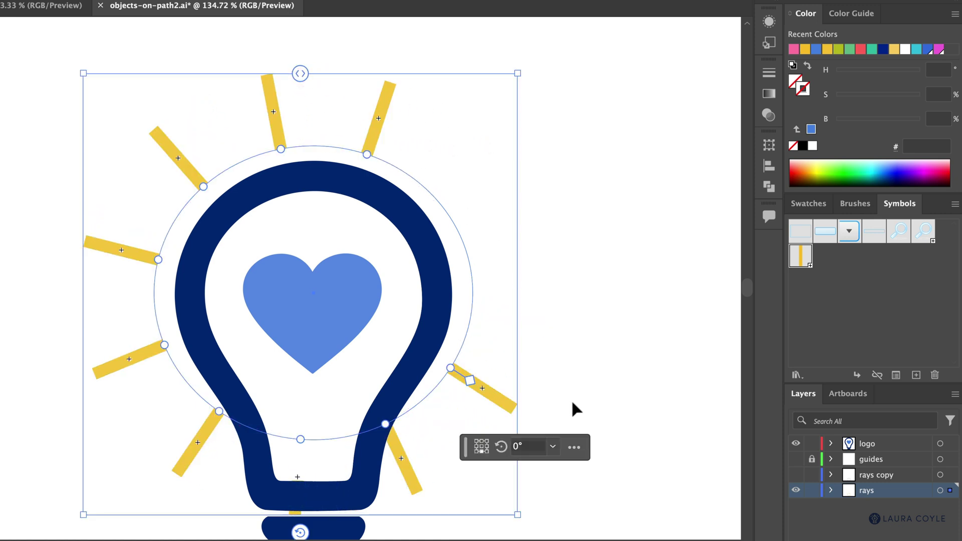
left_click_drag(472, 383, 182, 419)
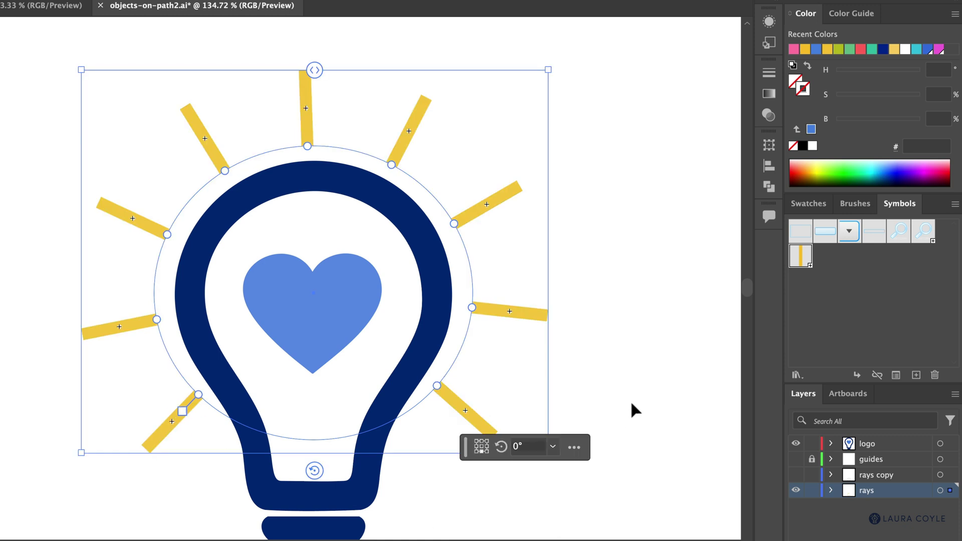
left_click(796, 458)
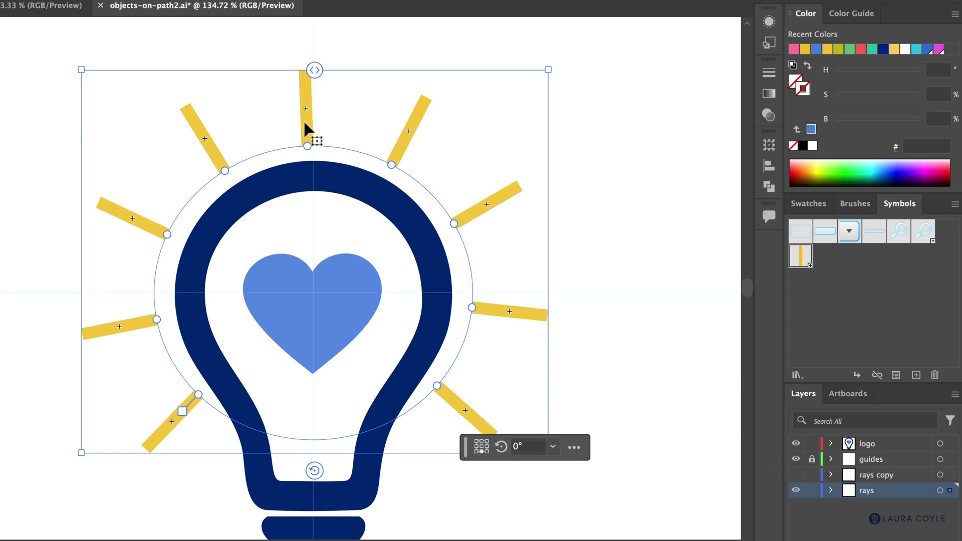
left_click_drag(181, 415, 178, 411)
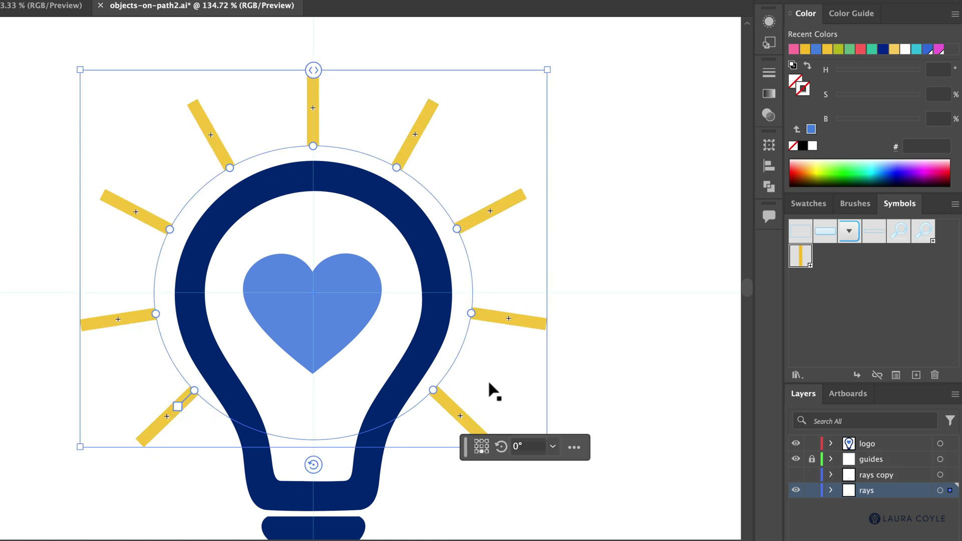
left_click(619, 235)
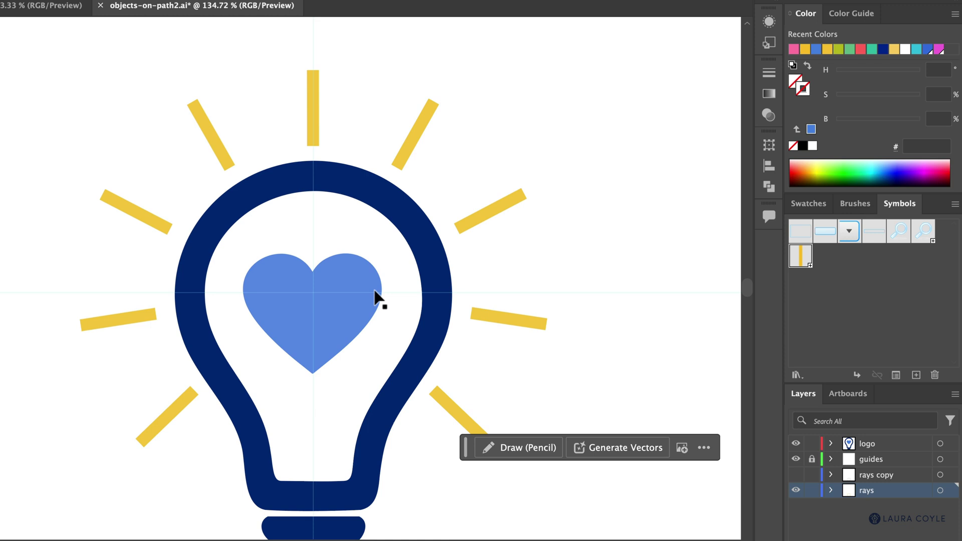
left_click(795, 458)
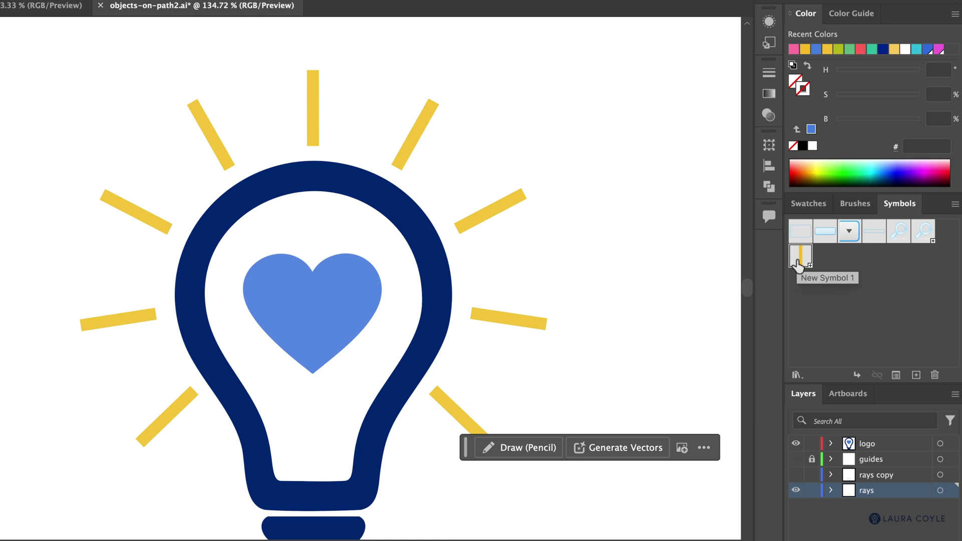
Duplicate the ray symbol in the Symbols panel, then enter New Symbol 1 for editing
left_click(491, 213)
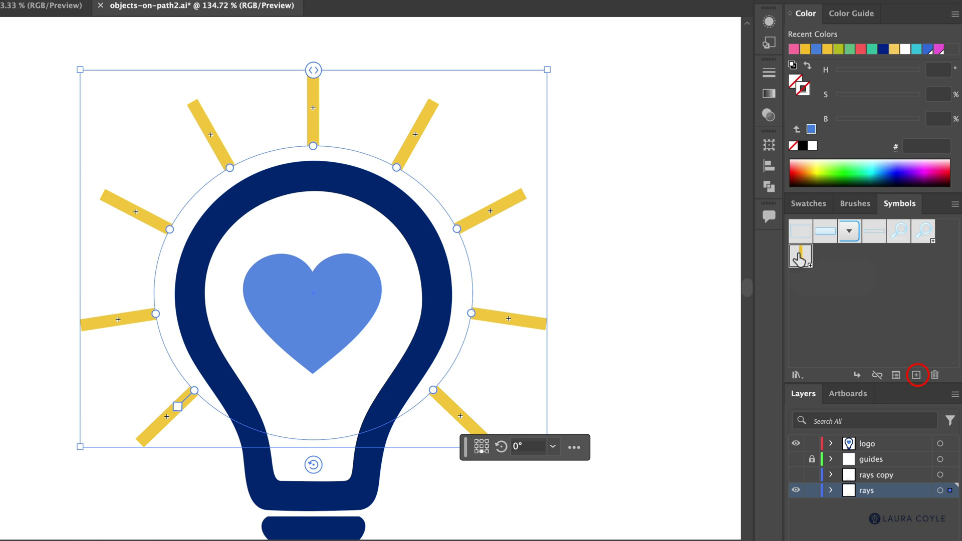
left_click_drag(800, 257, 915, 373)
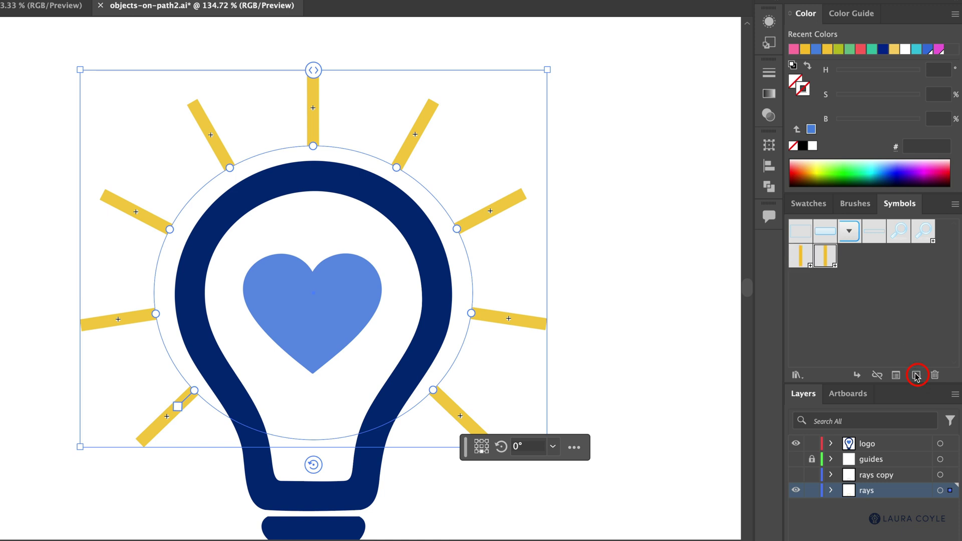
double_click(799, 258)
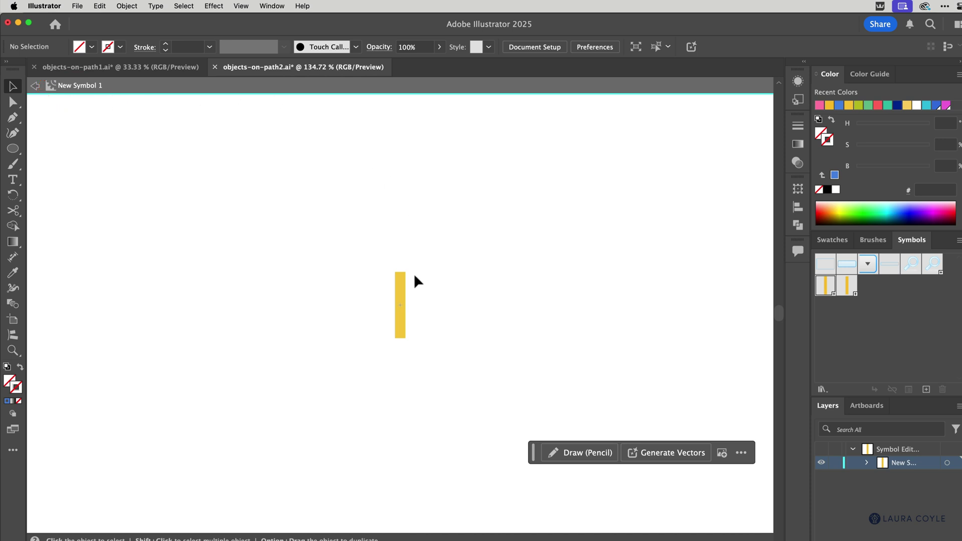
Give the symbol's yellow rectangle no stroke and a pink fill
left_click(403, 290)
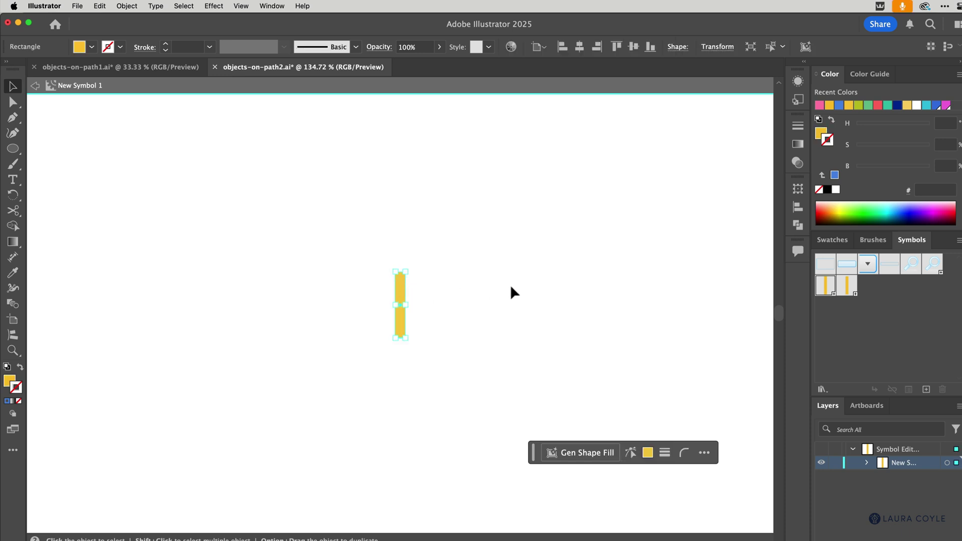
left_click(820, 106)
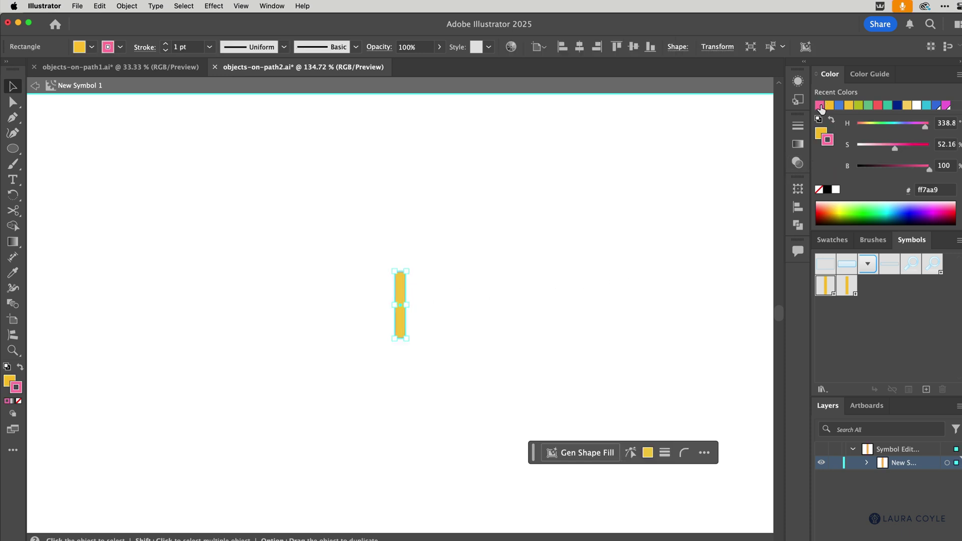
left_click(819, 190)
left_click(821, 133)
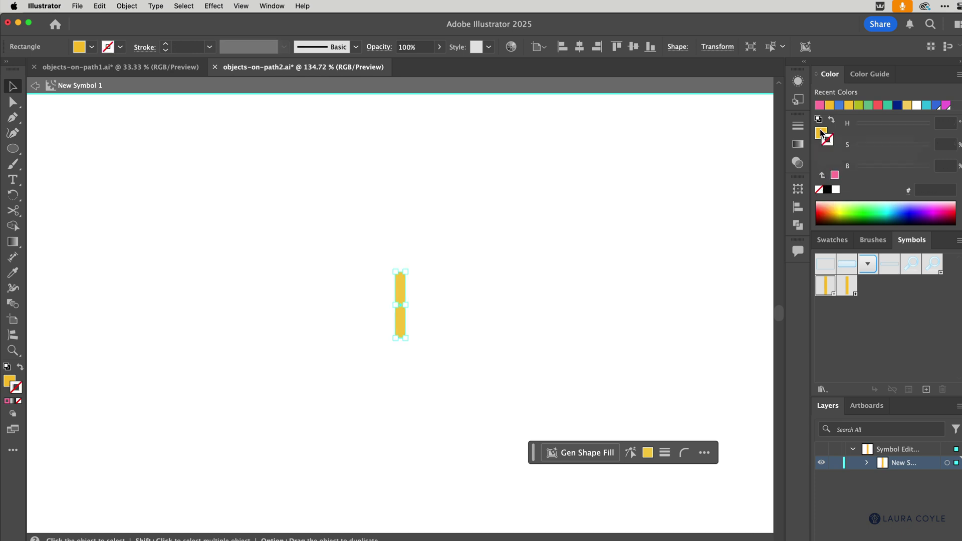
left_click(819, 106)
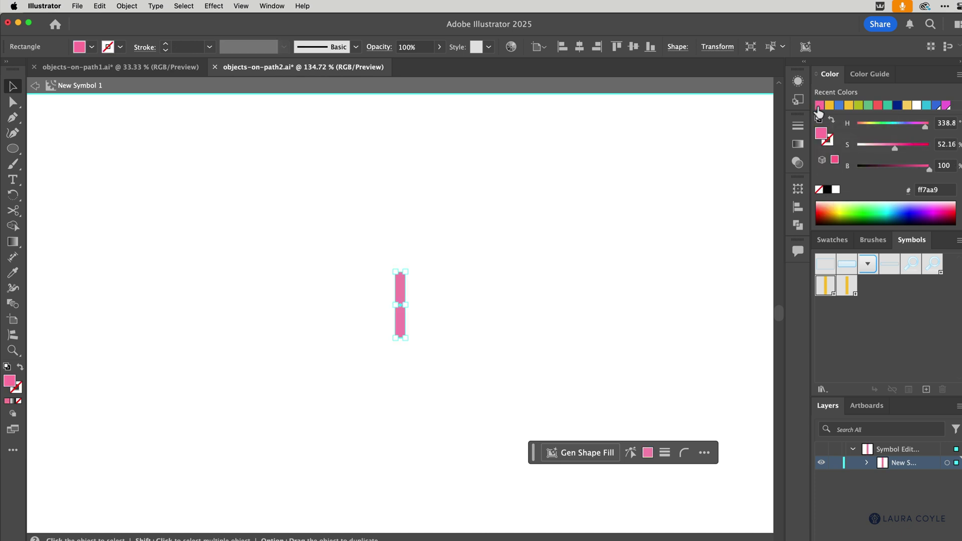
left_click(428, 289)
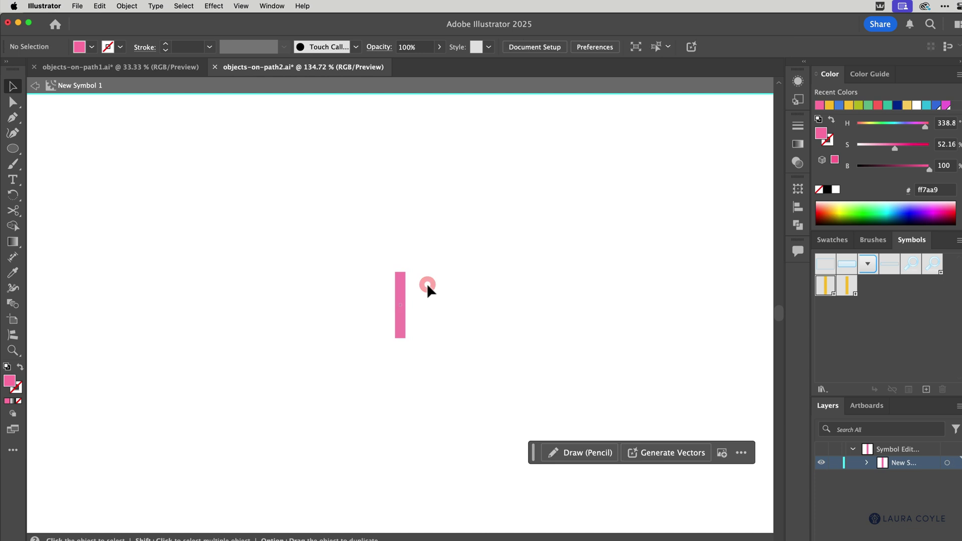
Fully round the pink rectangle's corners into a pill shape
key("super+space")
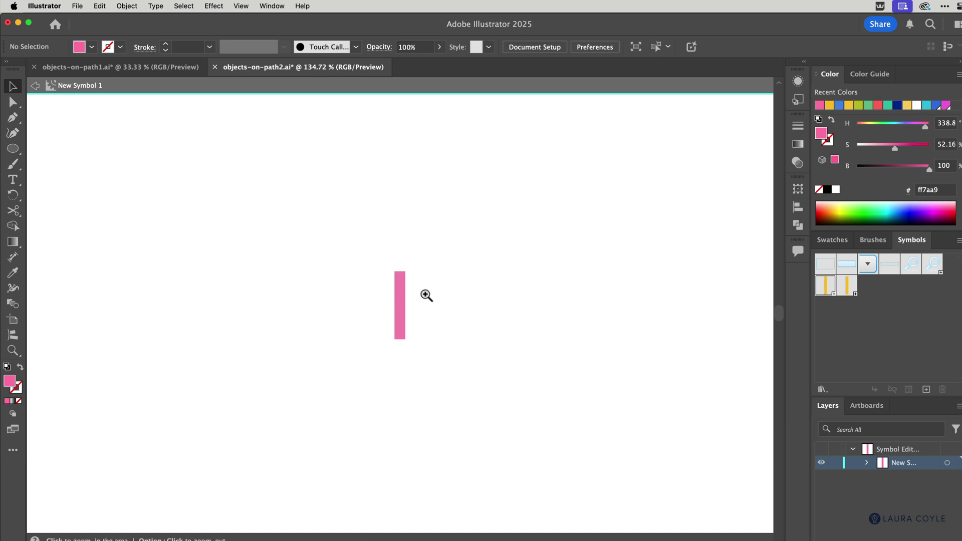
left_click_drag(426, 294, 590, 250)
left_click(373, 266)
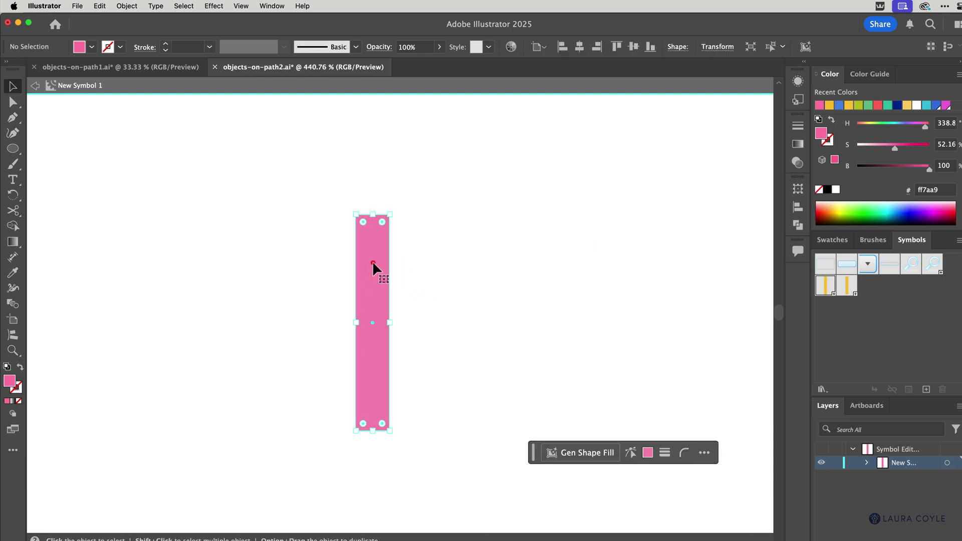
left_click_drag(363, 223, 381, 258)
left_click(471, 268)
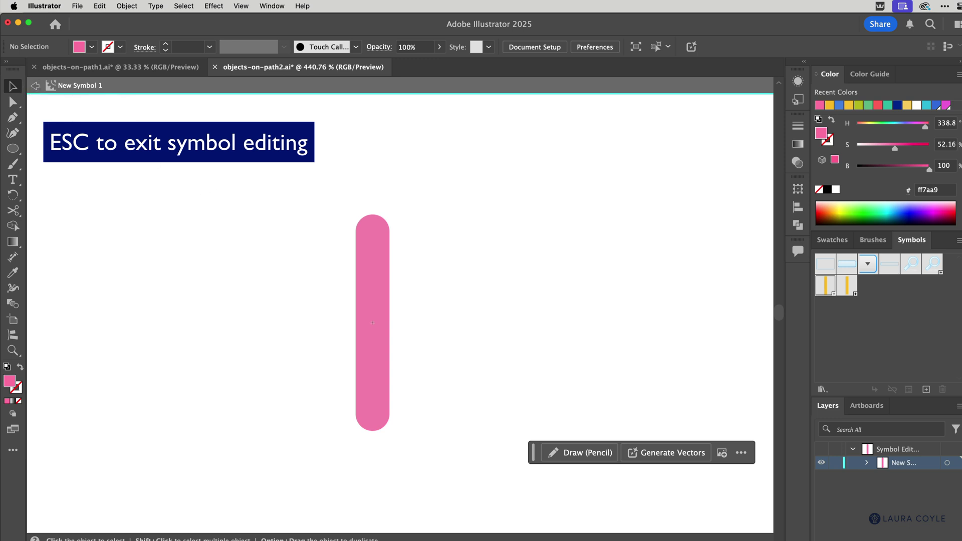
Leave symbol editing and zoom out to see all nine pink pill rays around the bulb
key("Escape")
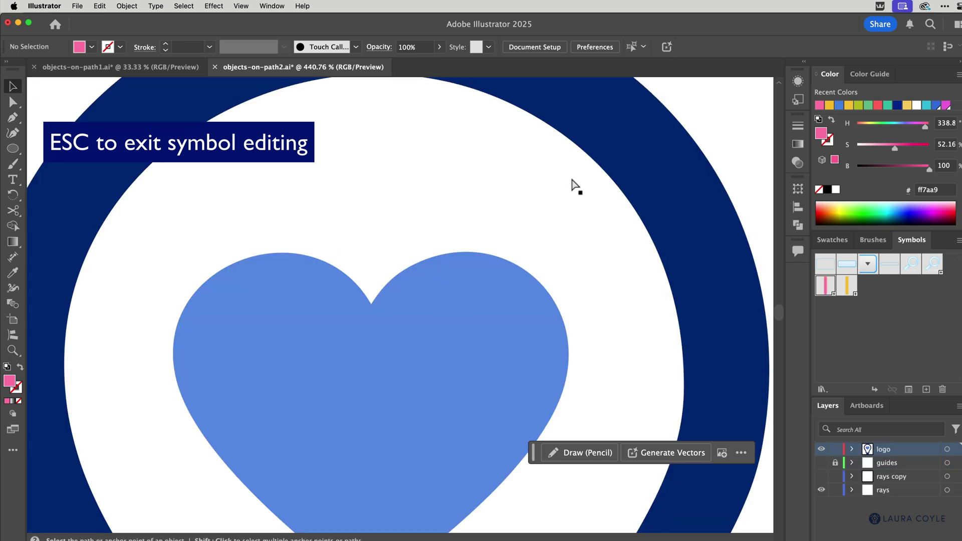
scroll(485, 230, "down", 6)
scroll(485, 230, "down", 5)
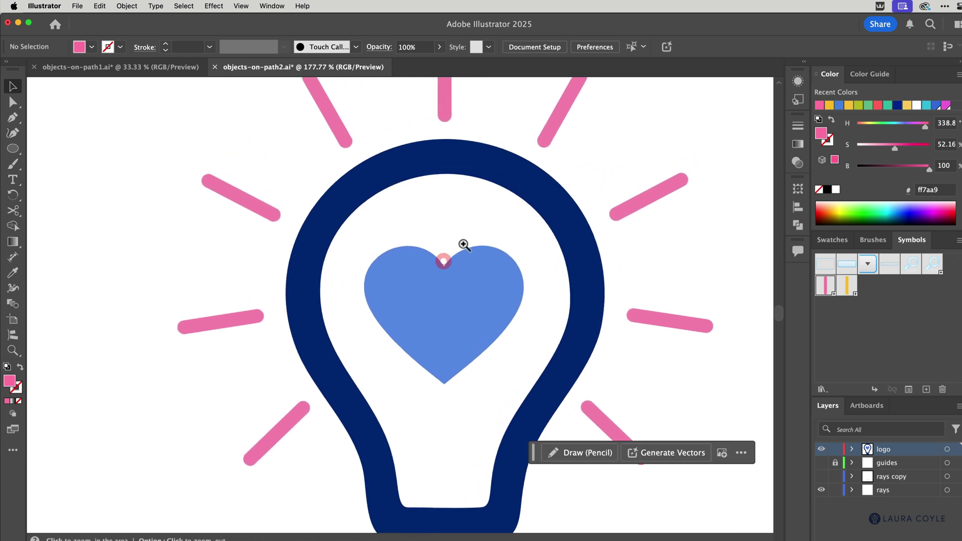
scroll(340, 285, "down", 4)
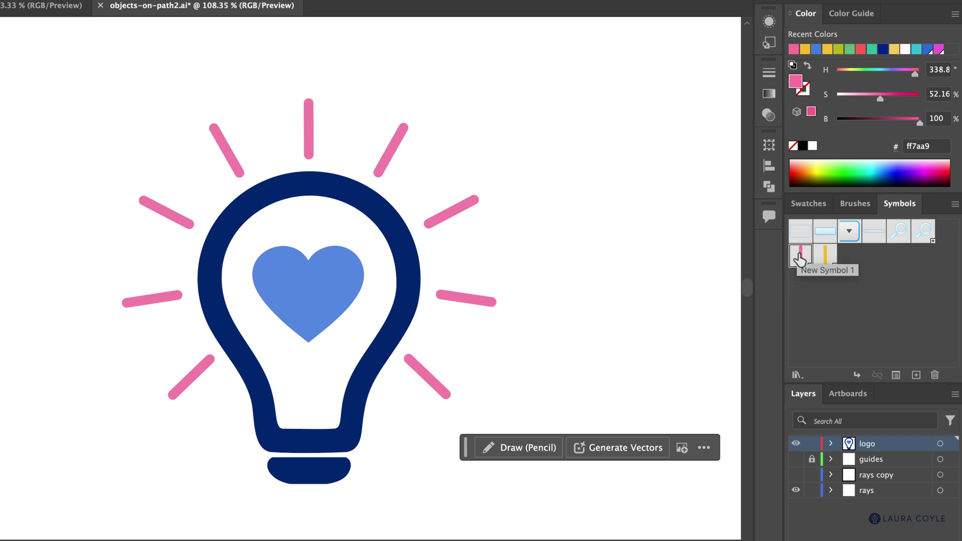
Duplicate the pink ray symbol, then swap in yellow ray, pink pill, and finally magnifier symbols
left_click_drag(799, 258, 916, 376)
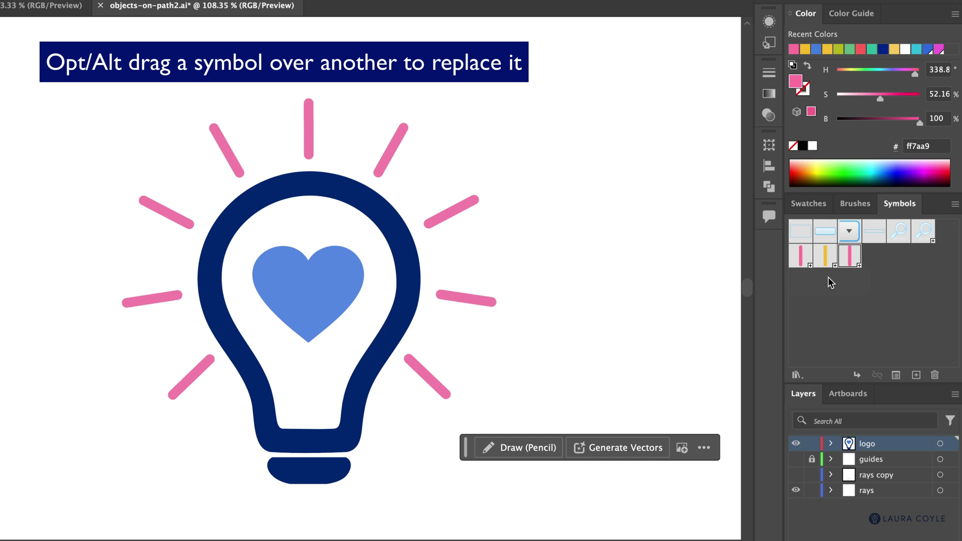
left_click_drag(826, 259, 801, 256)
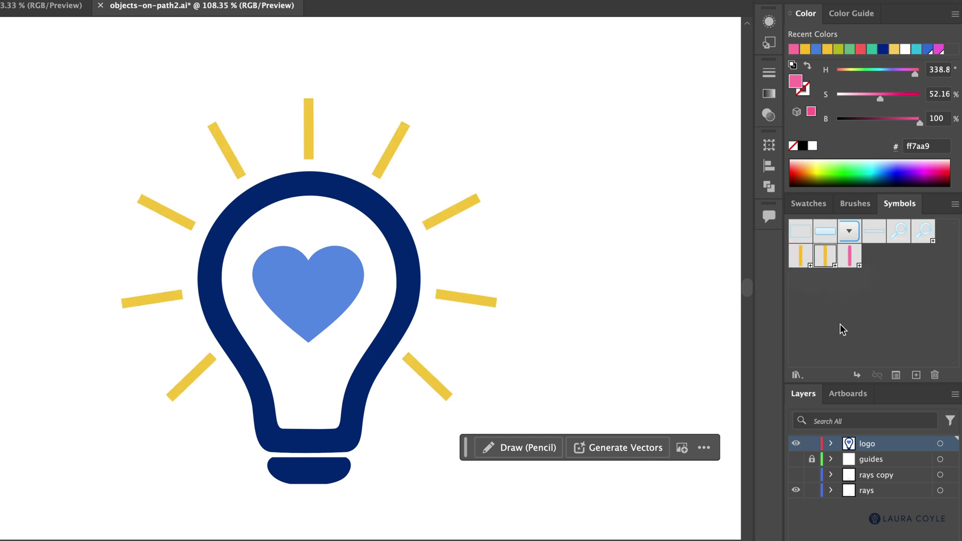
left_click_drag(851, 266, 797, 258)
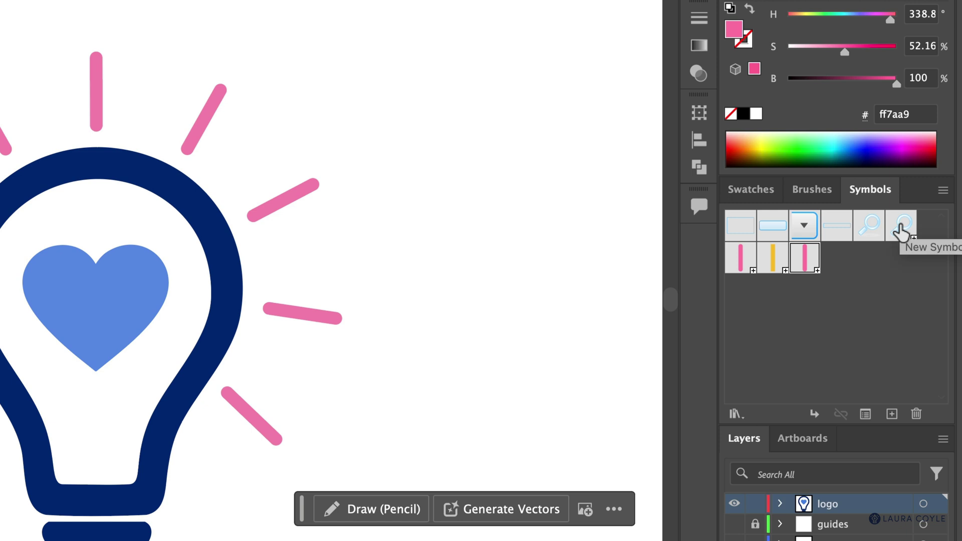
left_click_drag(901, 228, 740, 254)
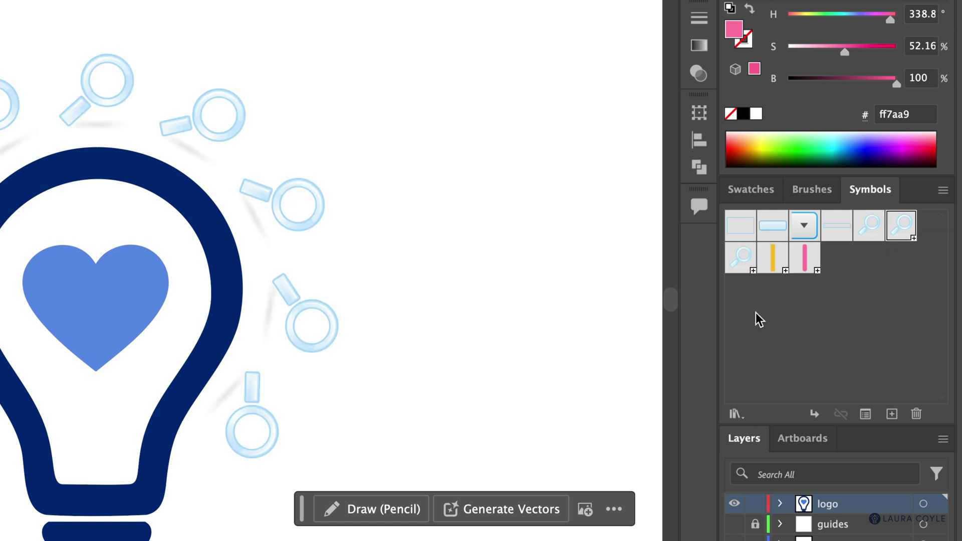